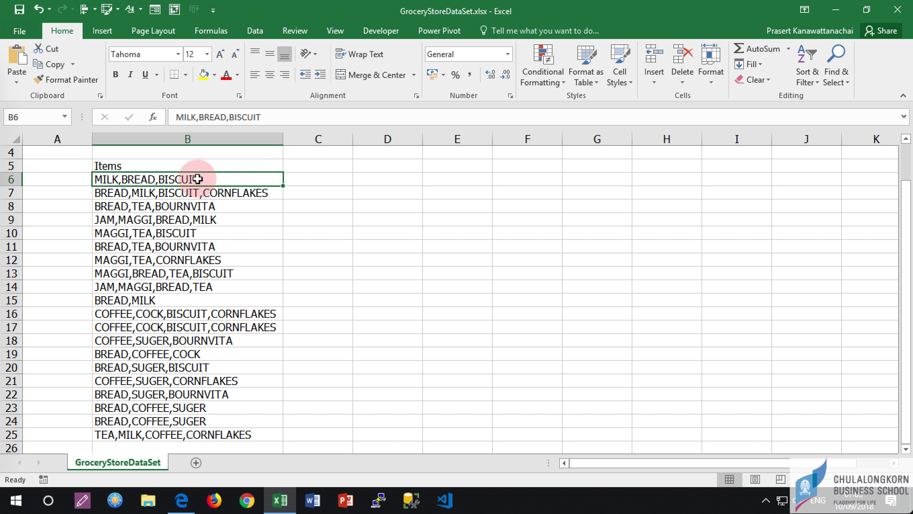
# Scroll up to the Kaggle data-source link in row 1 above the Items list
pyautogui.scroll(1, 158, 206)
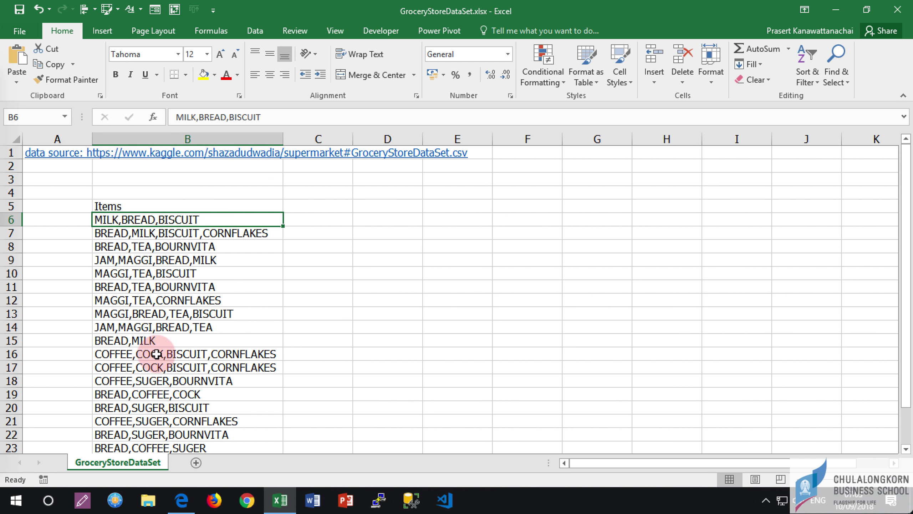
# Review Kaggle's 19-row GroceryStoreDataSet.csv preview to its end, then go back to Excel
pyautogui.click(181, 500)
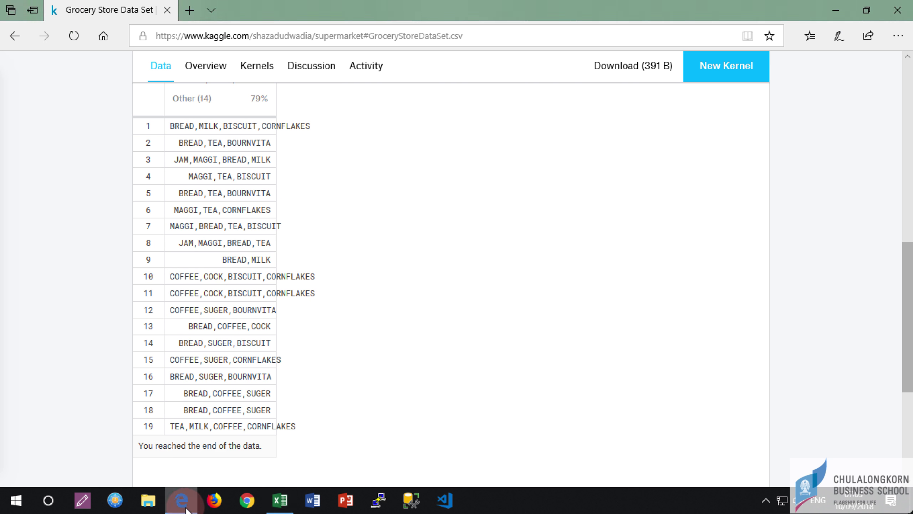
pyautogui.scroll(5, 447, 249)
pyautogui.scroll(-3, 212, 355)
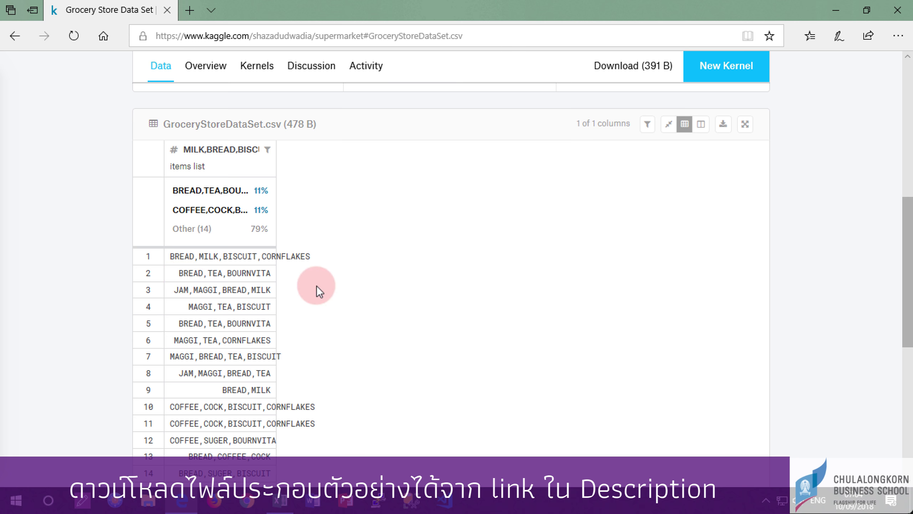
pyautogui.scroll(-5, 317, 286)
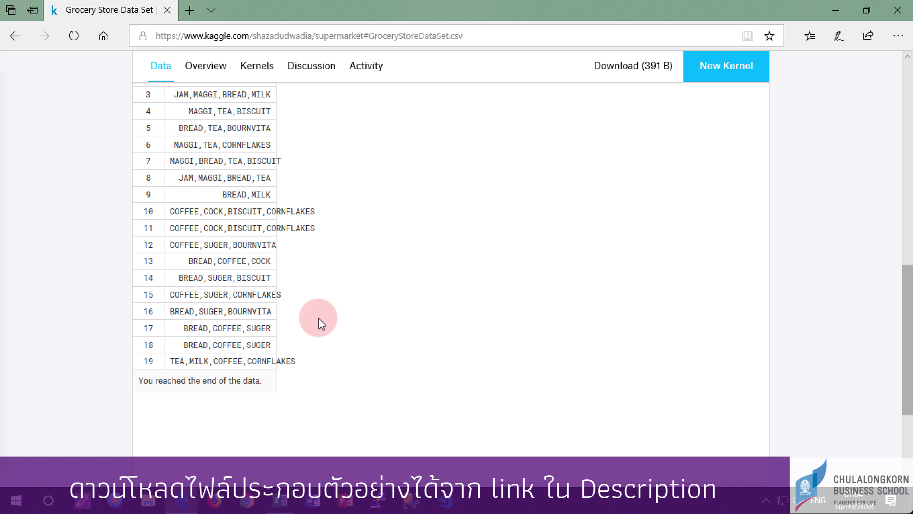
pyautogui.click(282, 502)
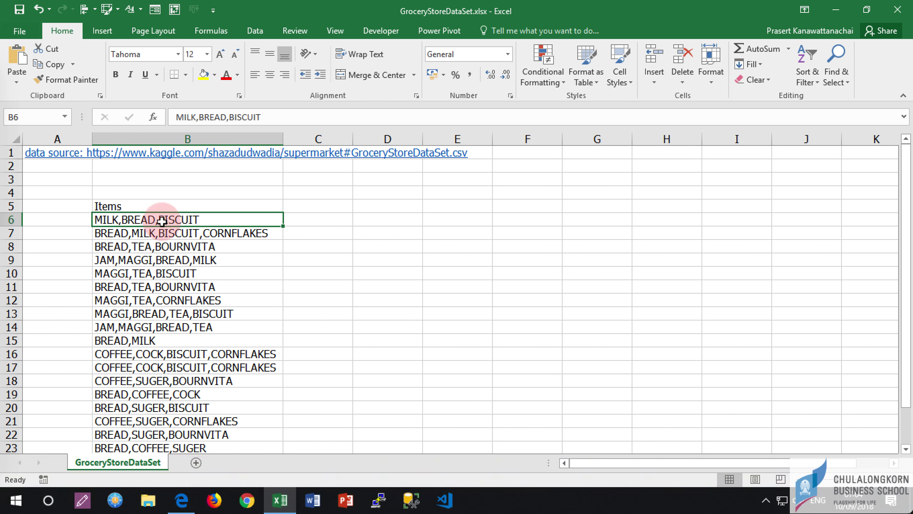
pyautogui.scroll(-1, 182, 259)
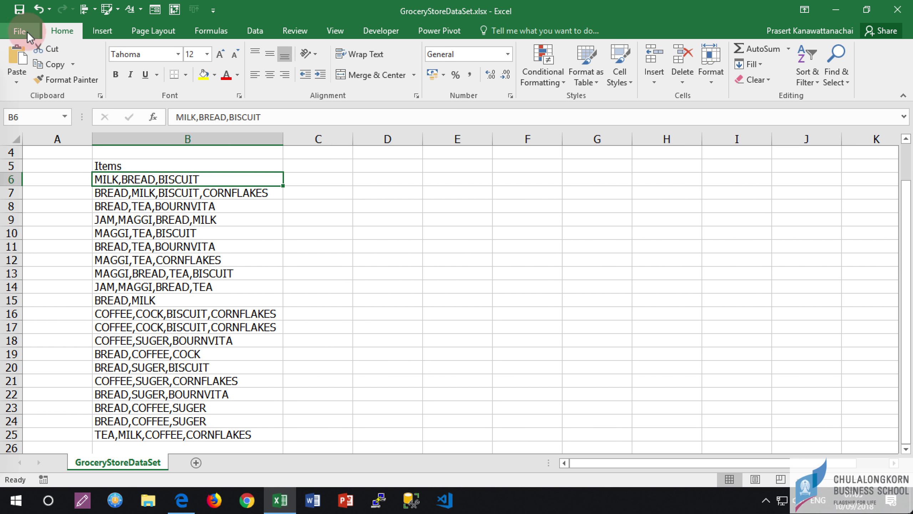
pyautogui.click(16, 33)
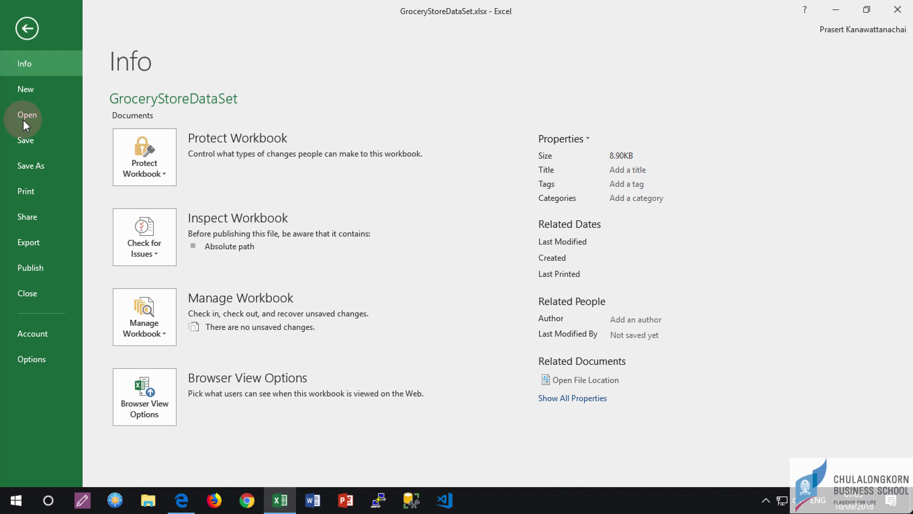
pyautogui.click(35, 332)
pyautogui.click(173, 287)
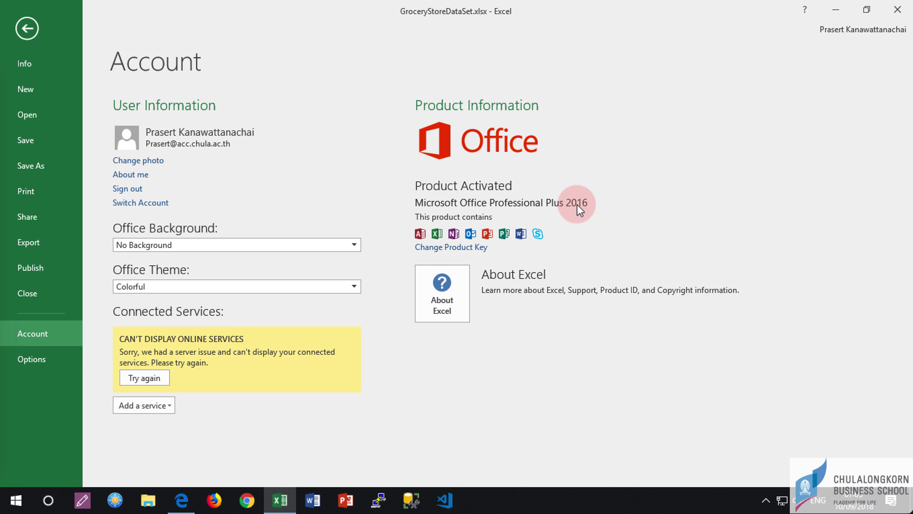
pyautogui.click(27, 29)
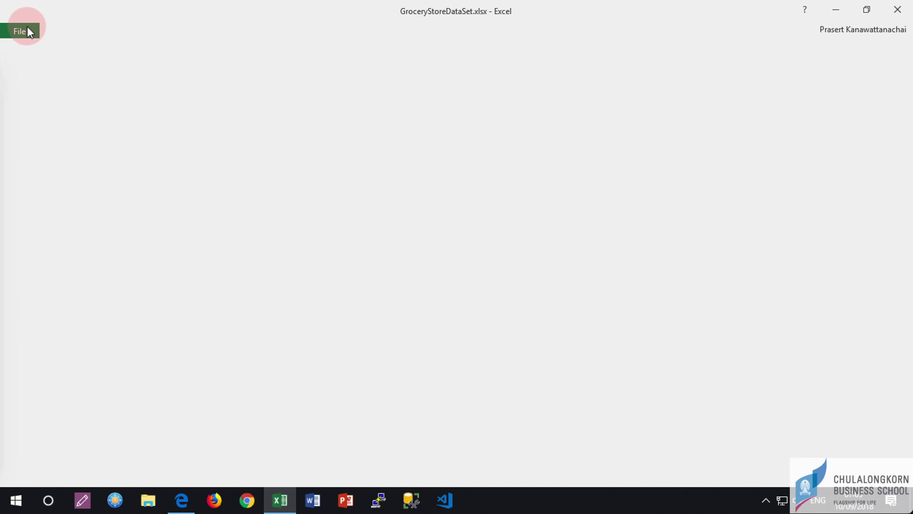
pyautogui.click(194, 184)
pyautogui.click(250, 77)
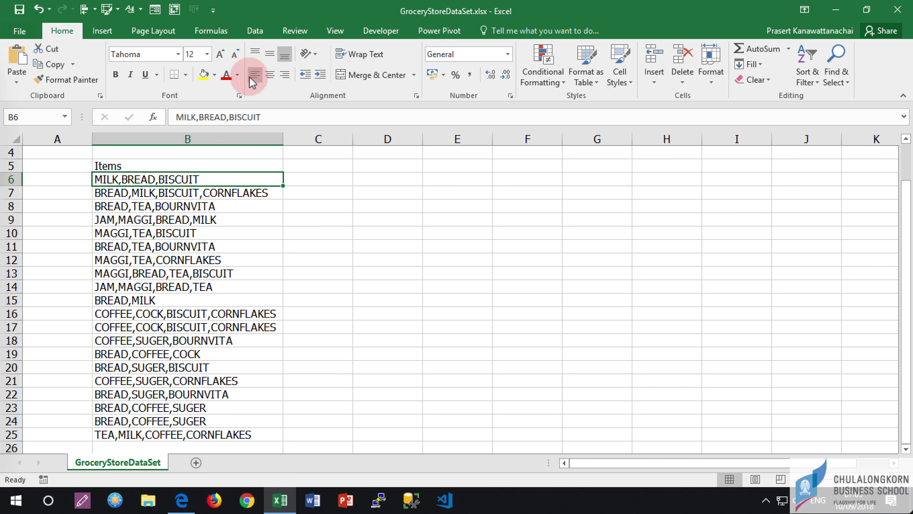
# From header cell B5, start a table over $B$5:$B$25 with Ctrl+T
pyautogui.click(255, 31)
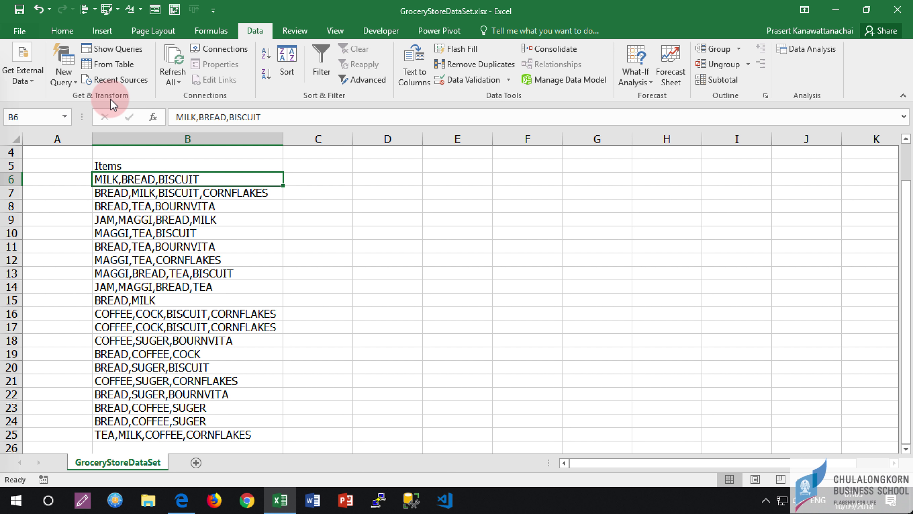
pyautogui.click(138, 166)
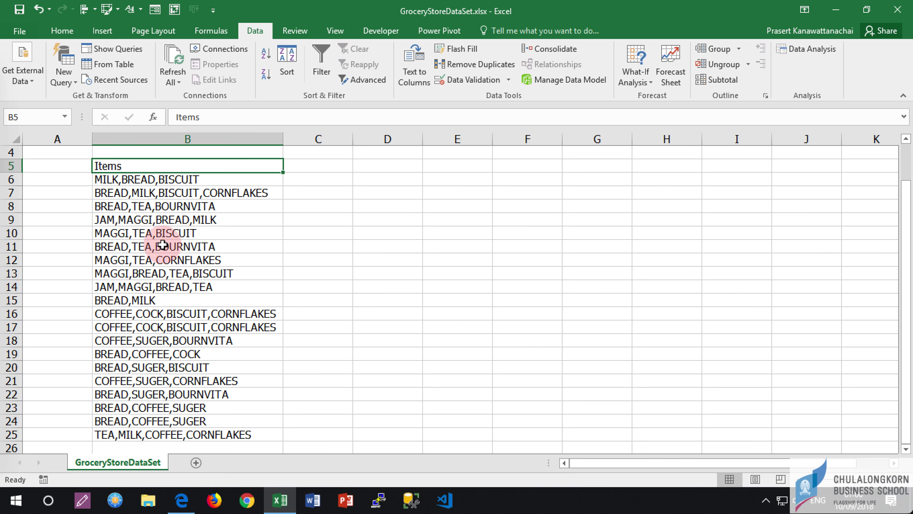
pyautogui.hotkey('ctrl', 't')
pyautogui.hotkey('ctrl', 't')
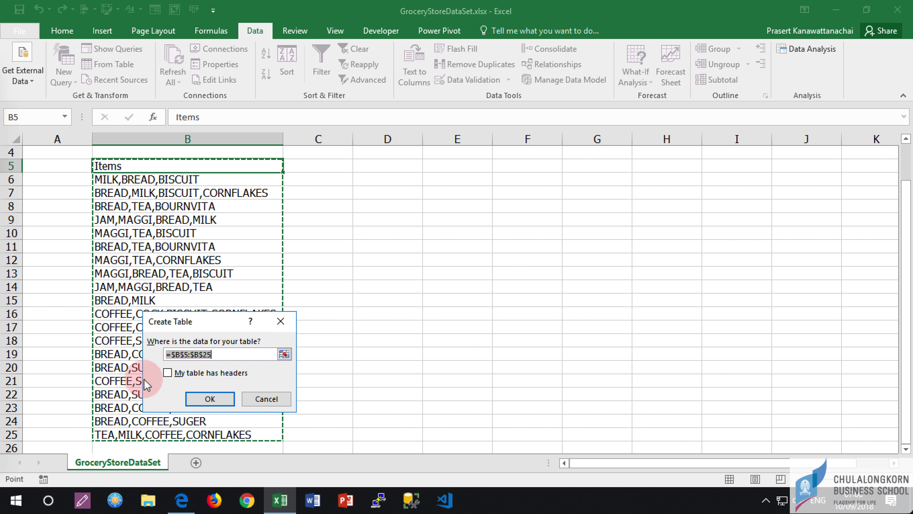
# Create Table1 from the Items range with its first row as headers
pyautogui.click(167, 372)
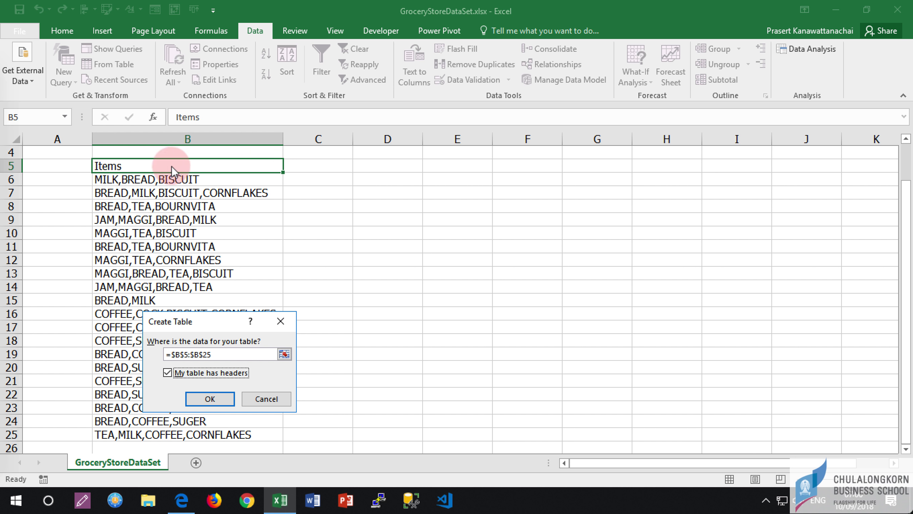
pyautogui.click(213, 400)
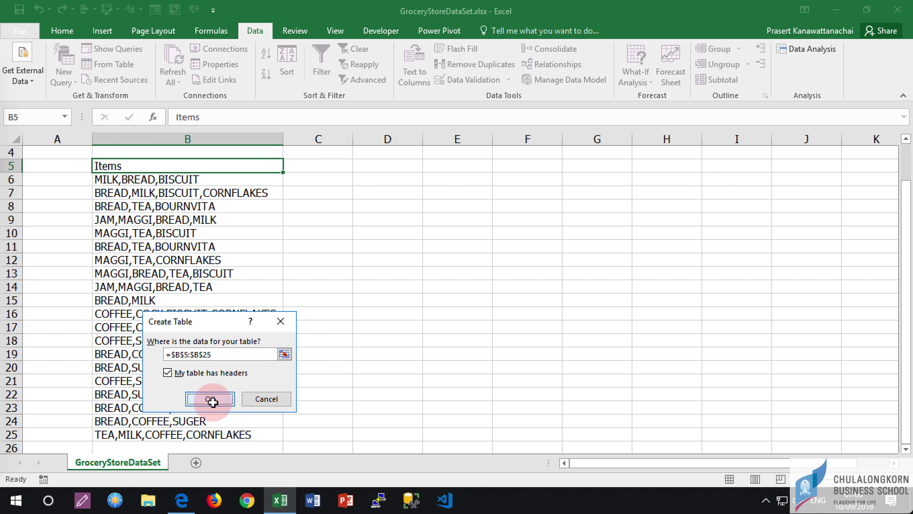
pyautogui.click(160, 249)
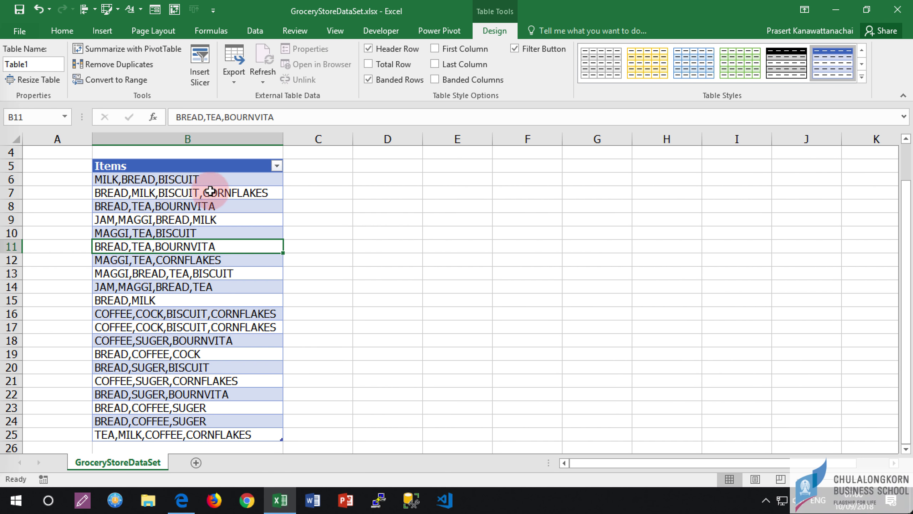
pyautogui.click(162, 233)
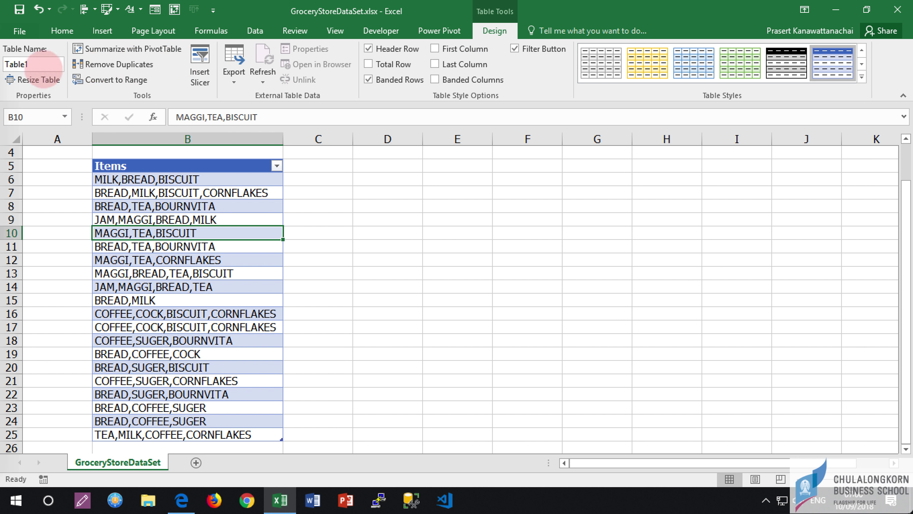
# Check the Table1 name, then undo so B5:B25 is a plain list again
pyautogui.click(22, 64)
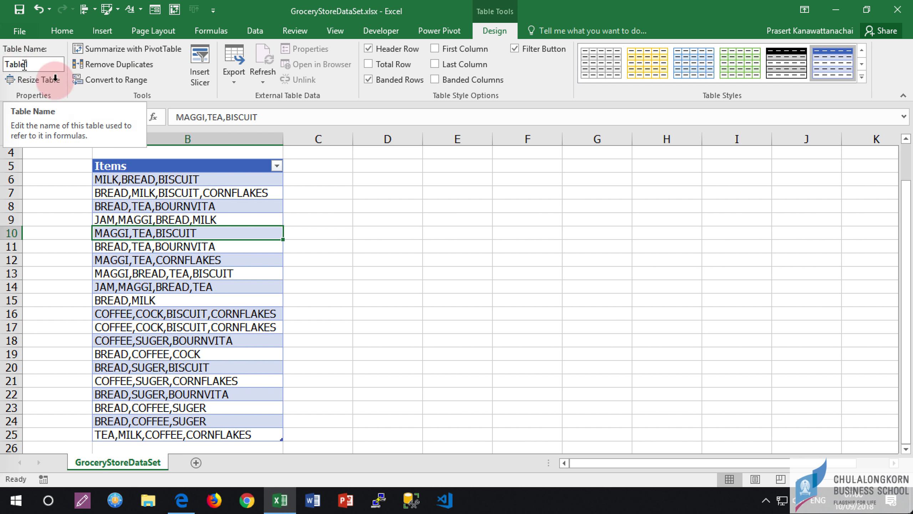
pyautogui.click(163, 179)
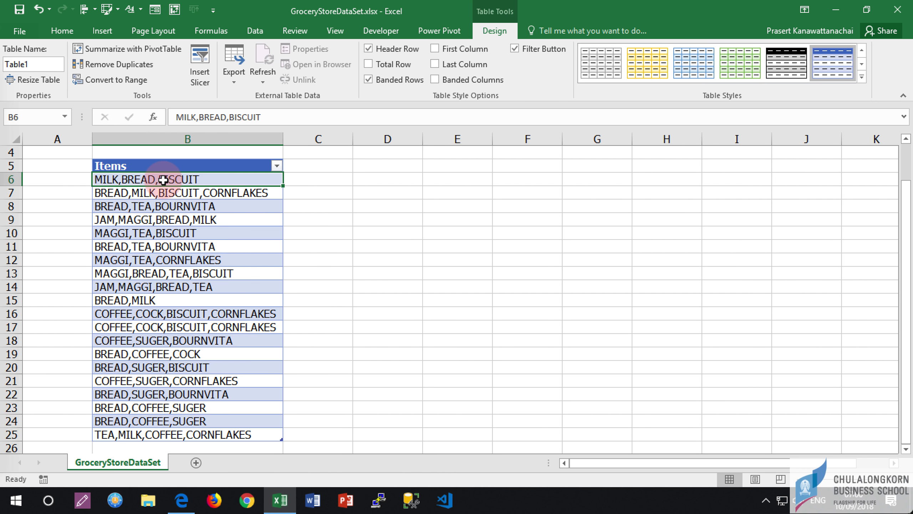
pyautogui.hotkey('ctrl', 'z')
pyautogui.click(169, 232)
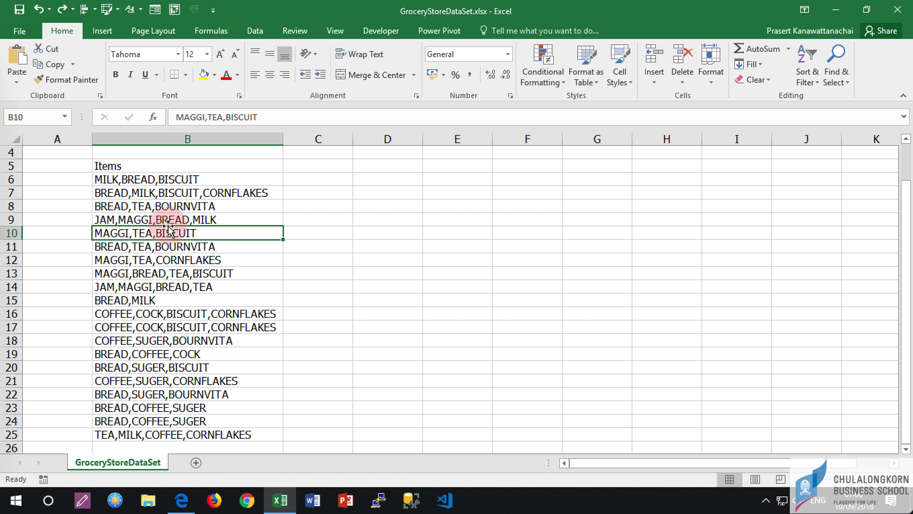
# Use the Data tab's From Table to propose $B$5:$B$25 for Power Query
pyautogui.click(251, 31)
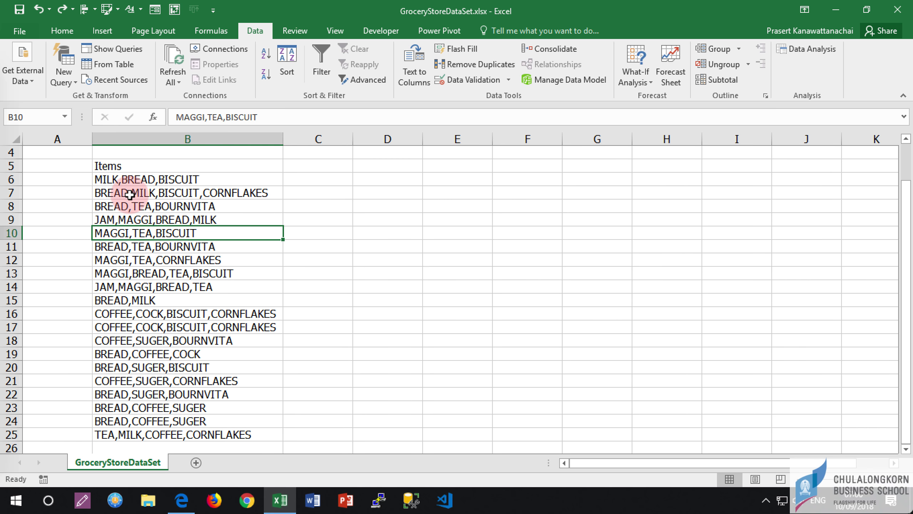
pyautogui.click(110, 65)
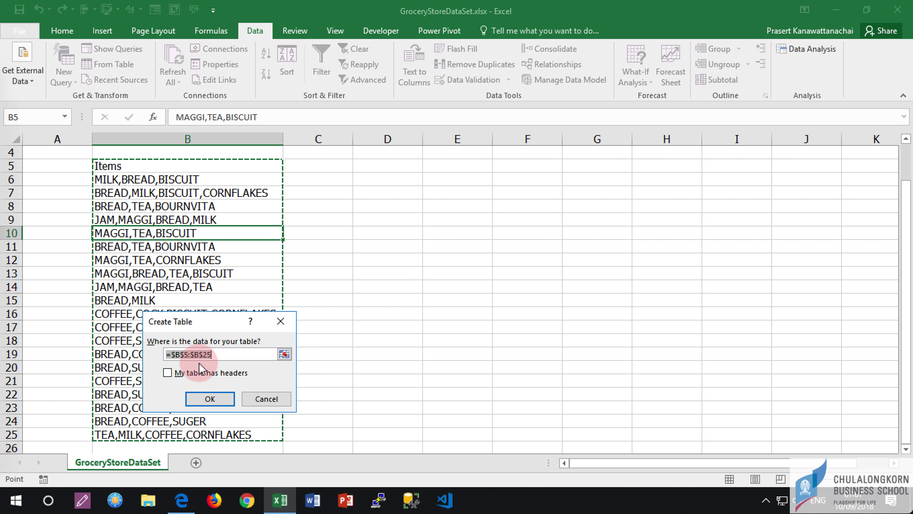
# Create Table2 with headers from B5:B25, then close Power Query Editor, discarding the query
pyautogui.click(168, 372)
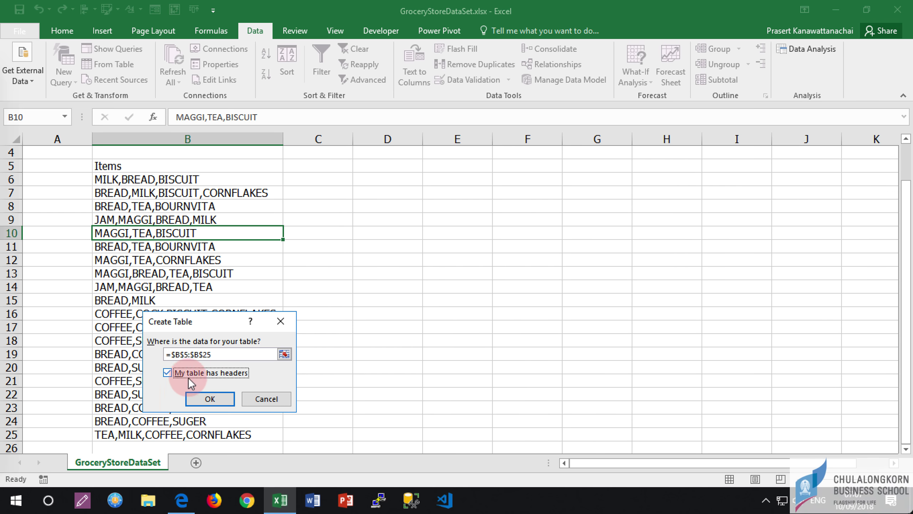
pyautogui.click(210, 399)
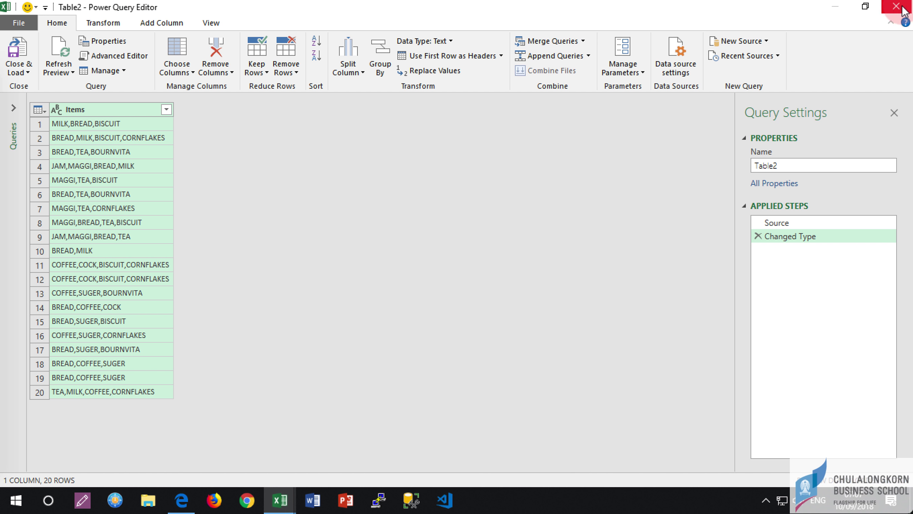
pyautogui.click(519, 270)
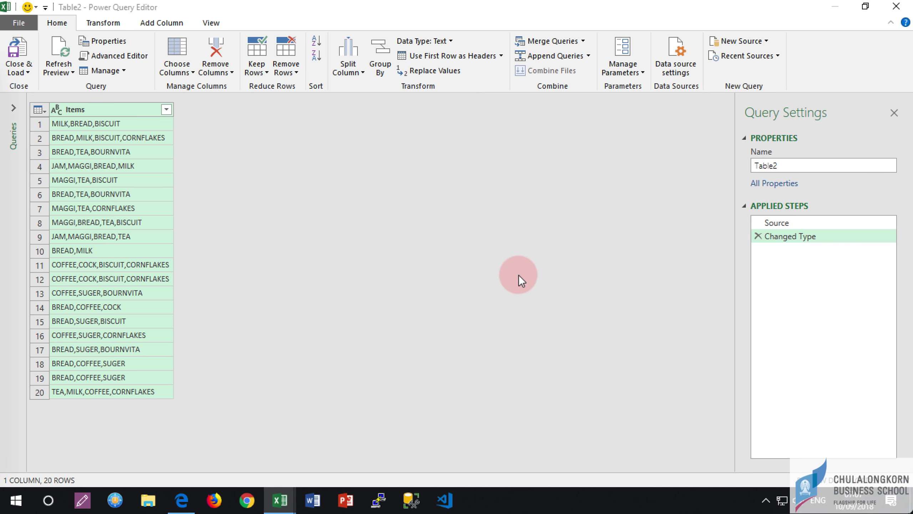
pyautogui.click(194, 220)
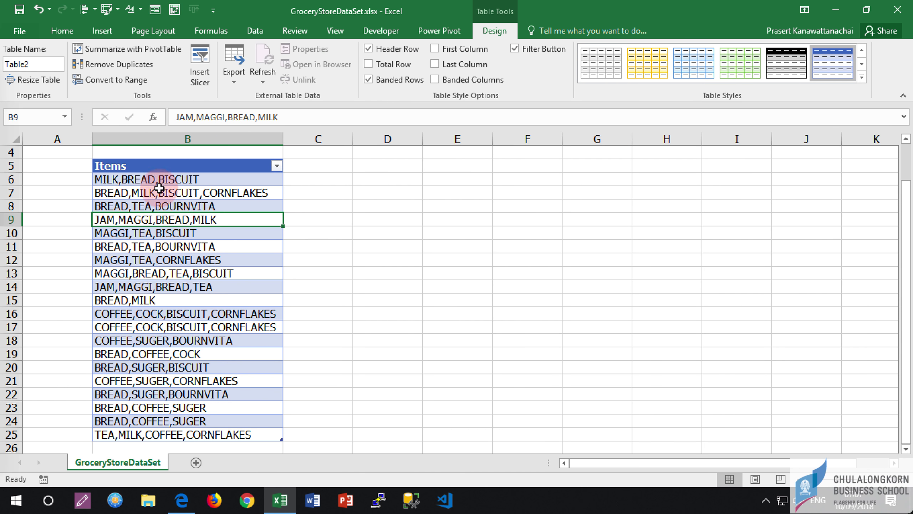
# Select a cell in Table2 and show the Data tab commands
pyautogui.click(152, 169)
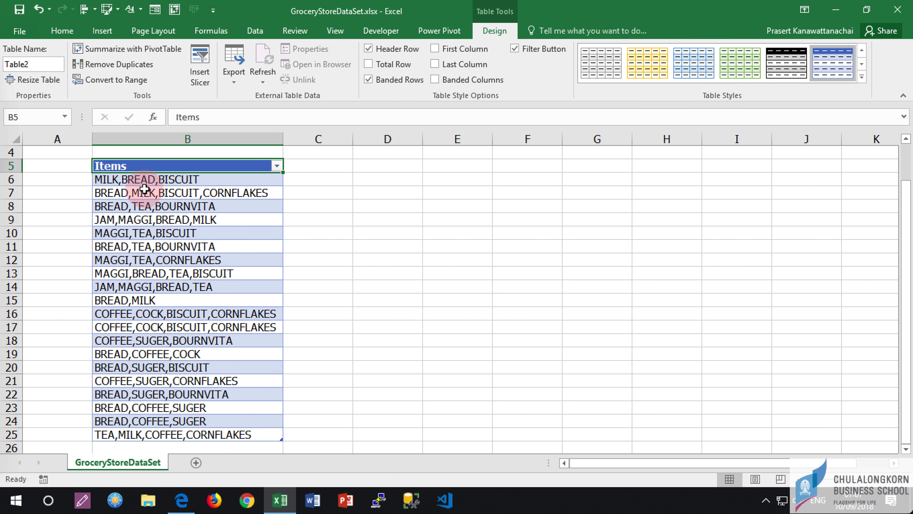
pyautogui.click(158, 206)
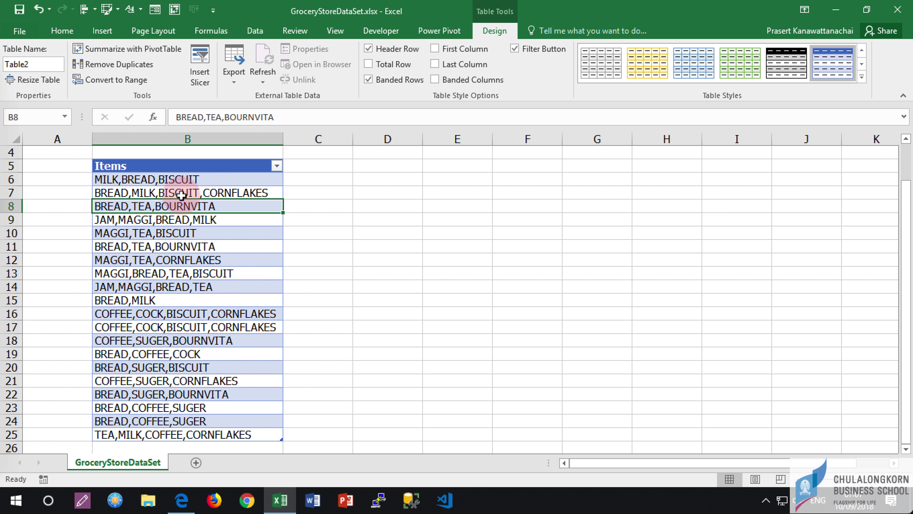
pyautogui.click(255, 32)
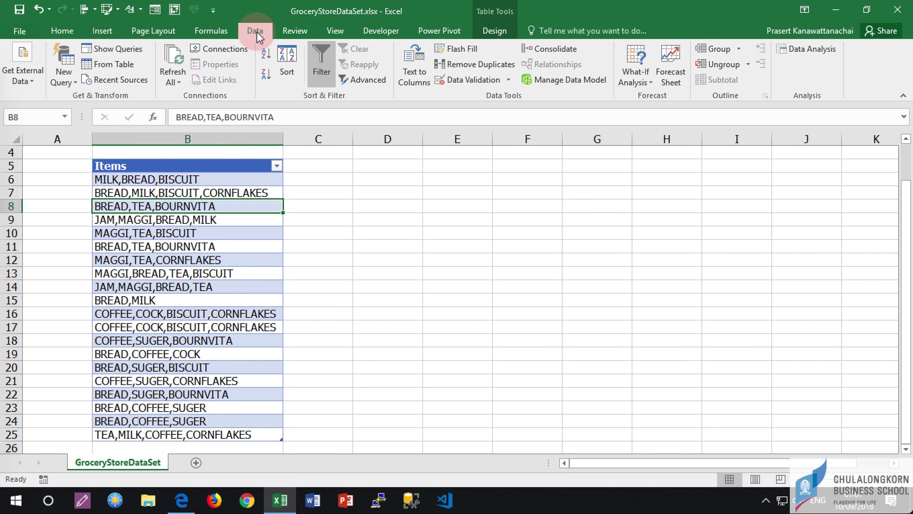
# Load Table2 into Power Query Editor and open the Split Column options
pyautogui.click(123, 67)
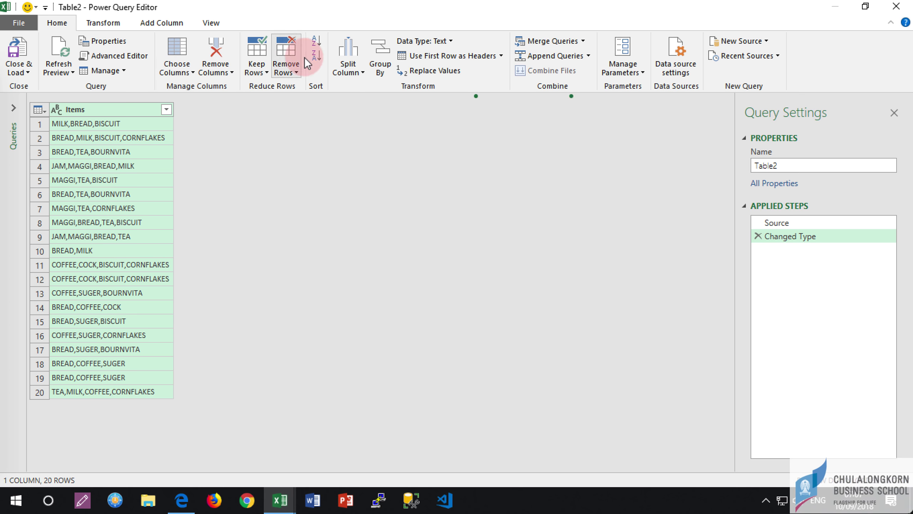
pyautogui.click(363, 71)
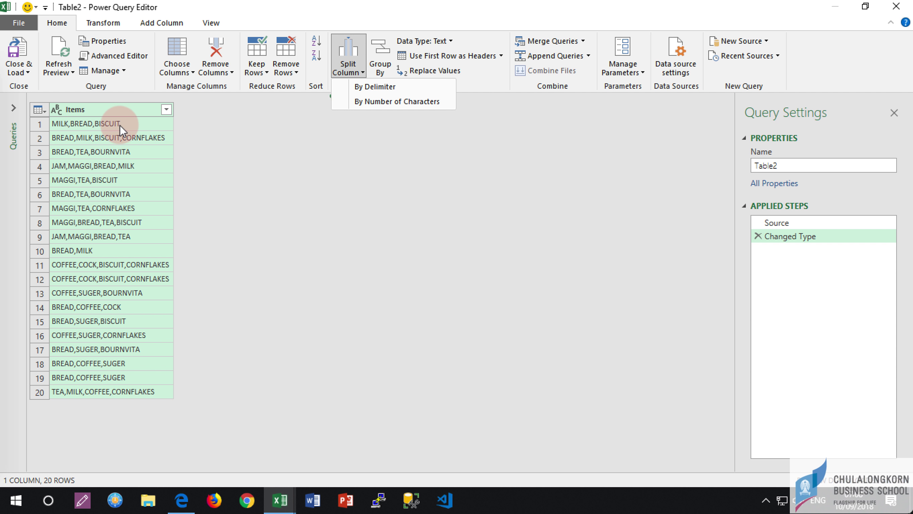
# Choose Split Column by Delimiter, set to Comma at each occurrence
pyautogui.click(374, 89)
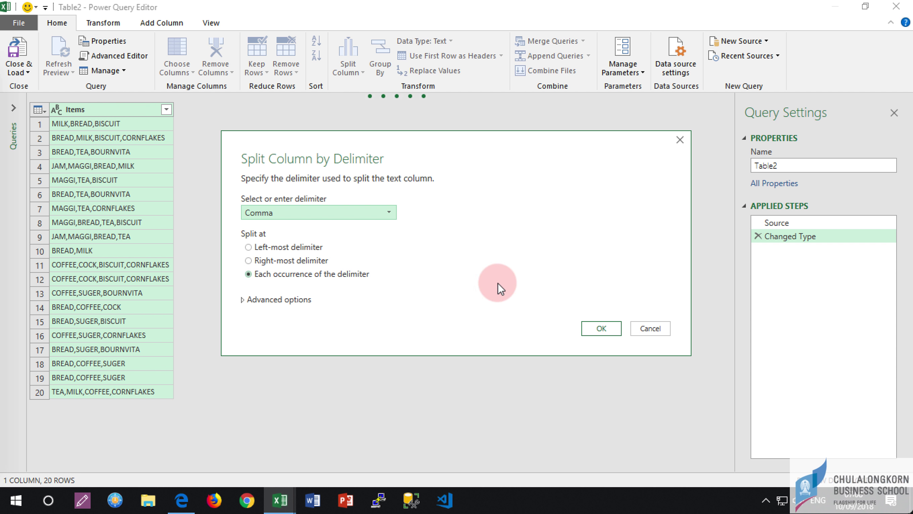
# Split Items at every comma into columns Items.1 through Items.4
pyautogui.click(594, 325)
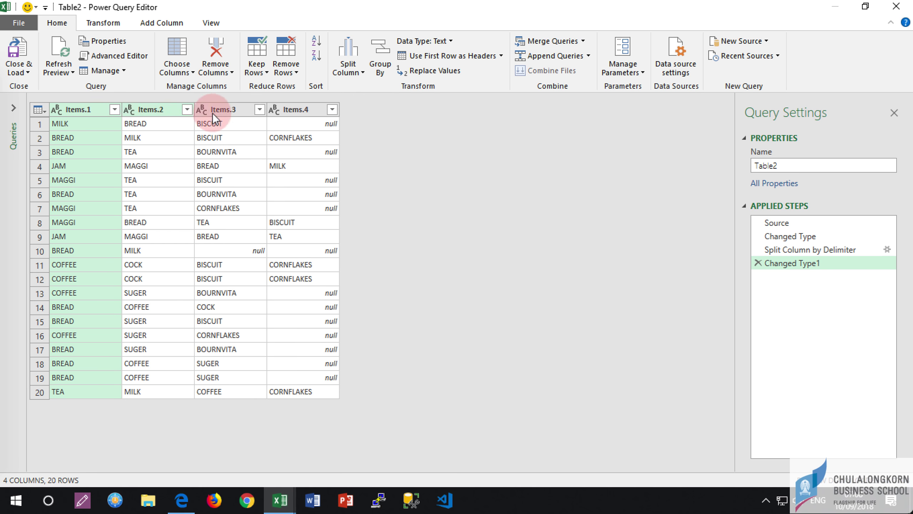
pyautogui.click(89, 123)
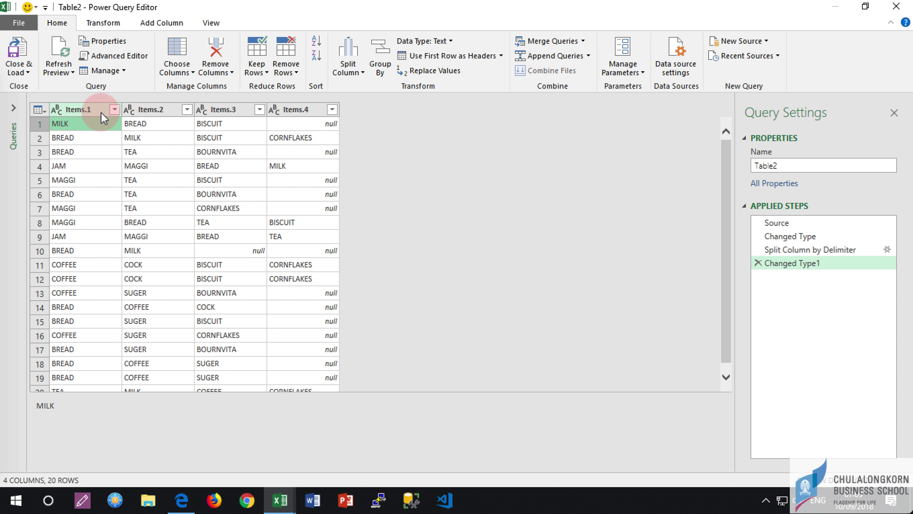
# Unpivot columns Items.1 through Items.4 into Attribute and Value, producing 66 single-item rows
pyautogui.click(83, 111)
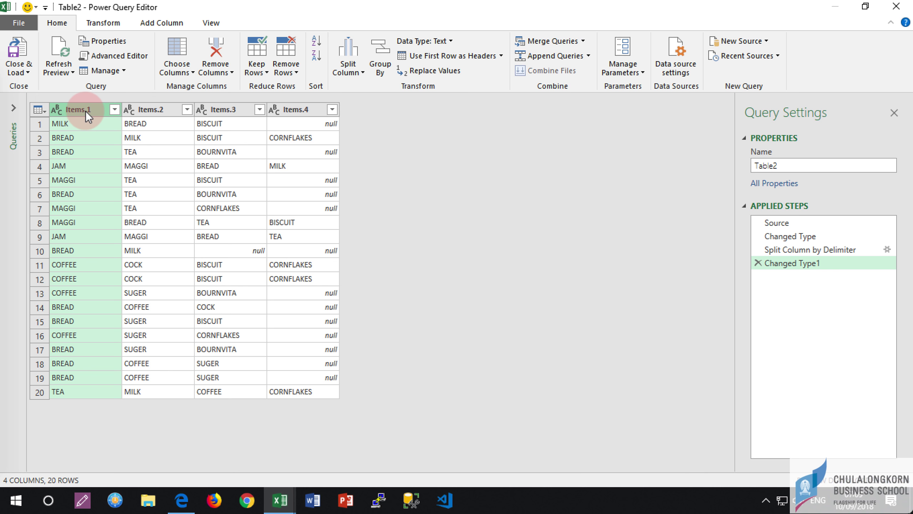
pyautogui.keyDown('shift'); pyautogui.click(299, 111); pyautogui.keyUp('shift')
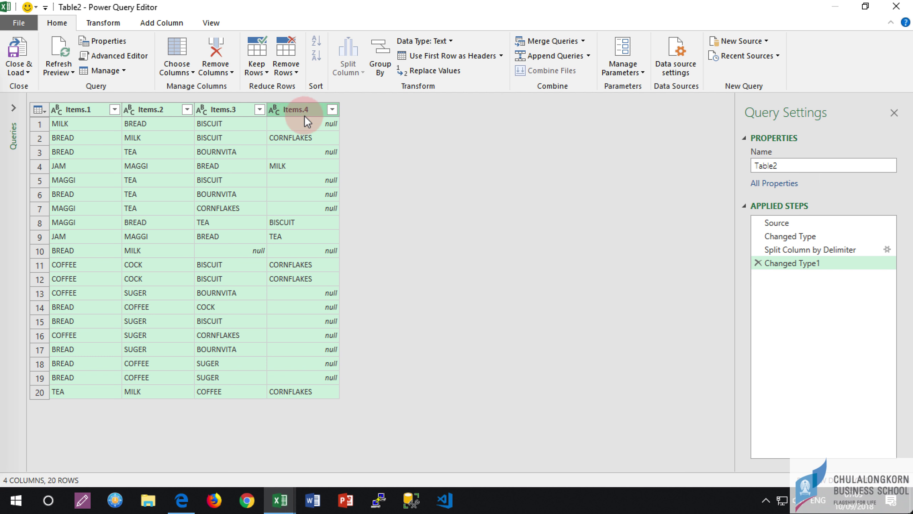
pyautogui.click(103, 25)
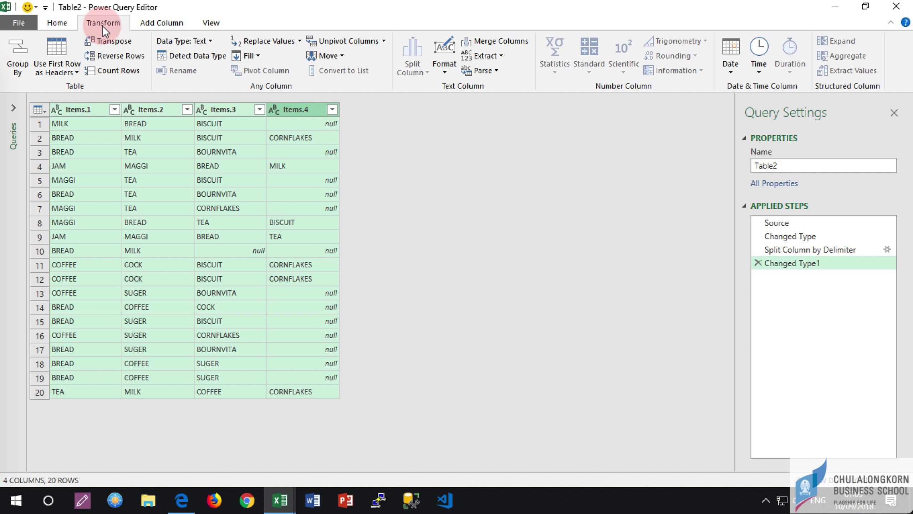
pyautogui.click(384, 42)
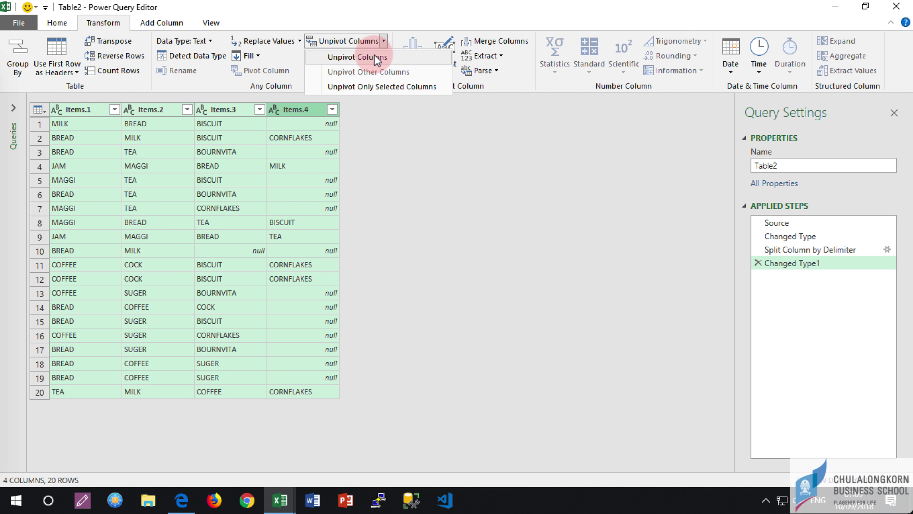
pyautogui.click(376, 57)
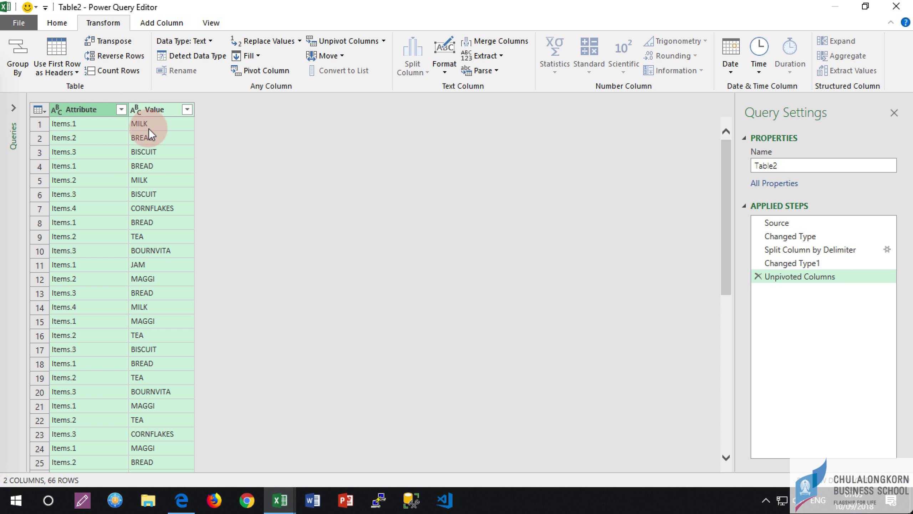
# Remove the Attribute column and load the 66-row Value column onto a new Sheet1
pyautogui.click(75, 111)
pyautogui.rightClick(74, 111)
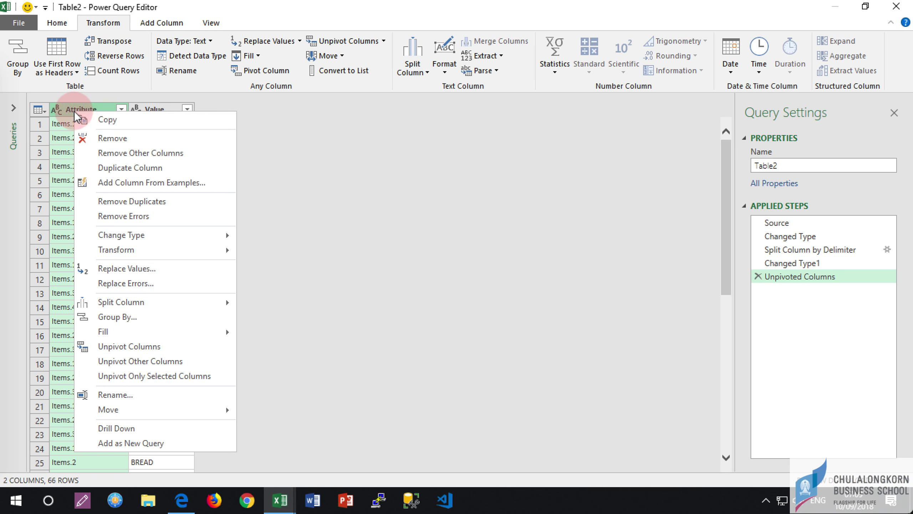
pyautogui.click(108, 140)
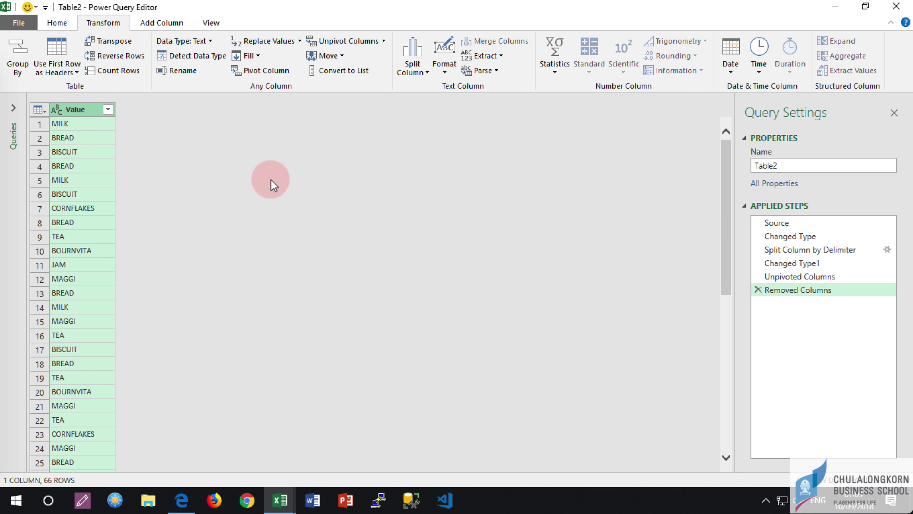
pyautogui.click(17, 23)
pyautogui.click(35, 52)
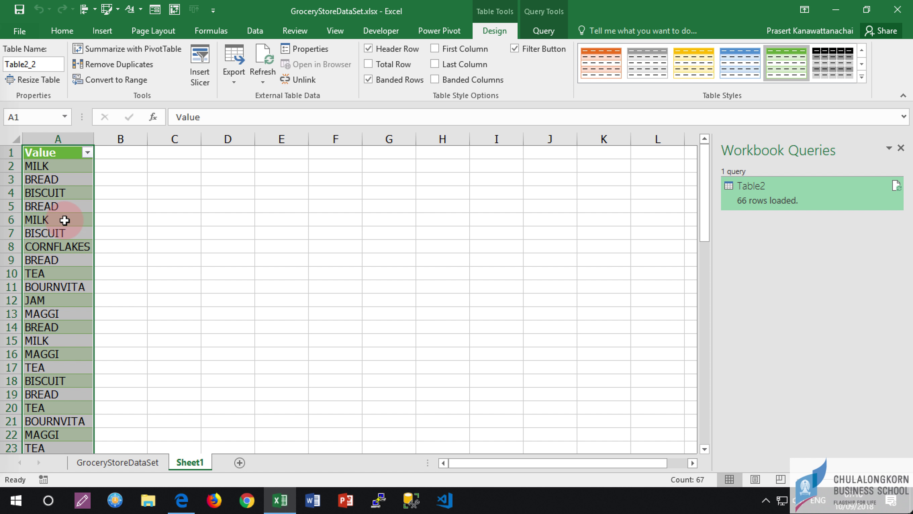
# Create a PivotTable on new Sheet2 with Value in Rows and Values, counting 66 items
pyautogui.click(64, 220)
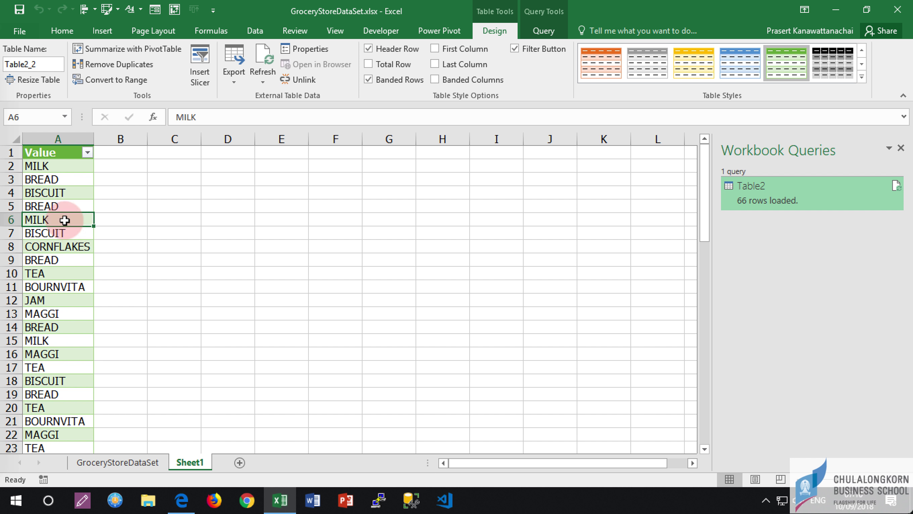
pyautogui.click(100, 32)
pyautogui.click(27, 58)
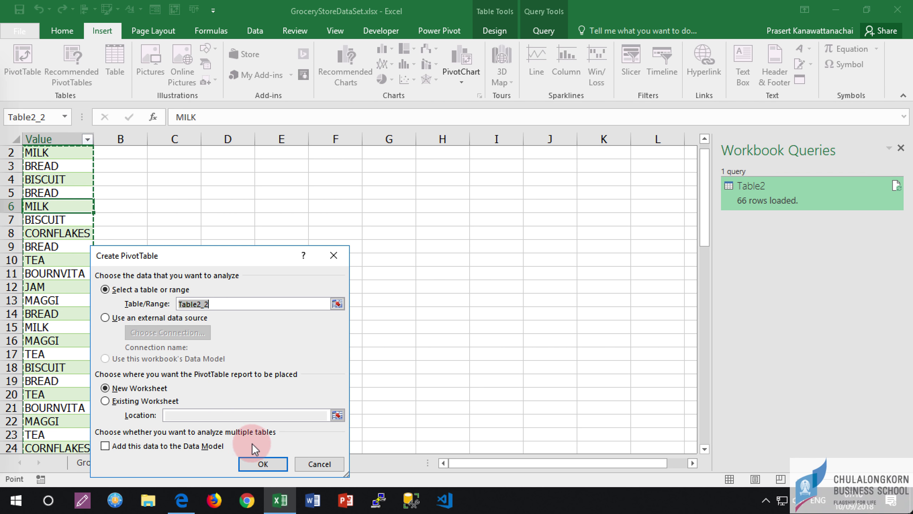
pyautogui.click(261, 464)
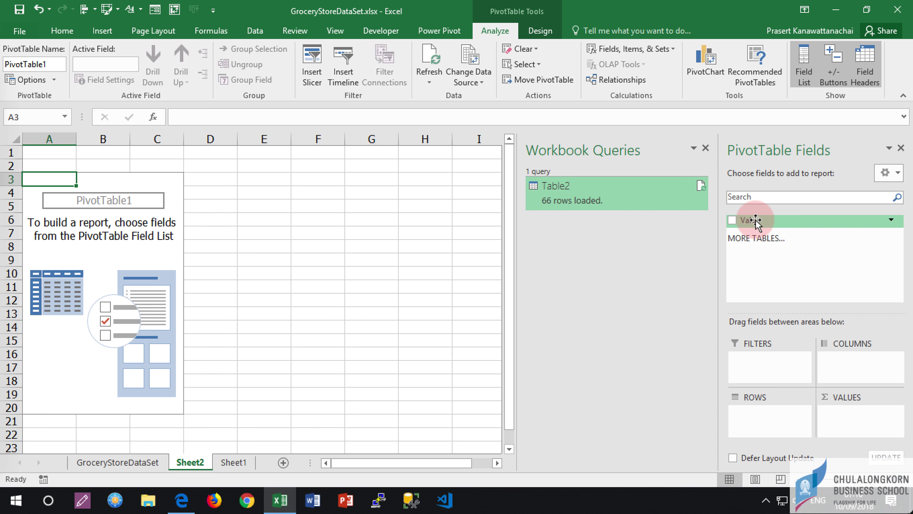
pyautogui.moveTo(755, 221); pyautogui.dragTo(768, 414)
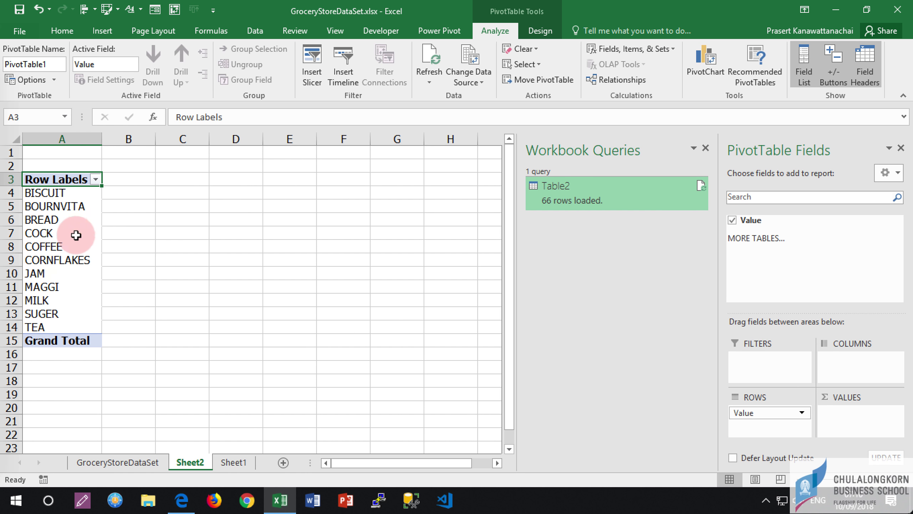
pyautogui.moveTo(745, 226); pyautogui.dragTo(837, 420)
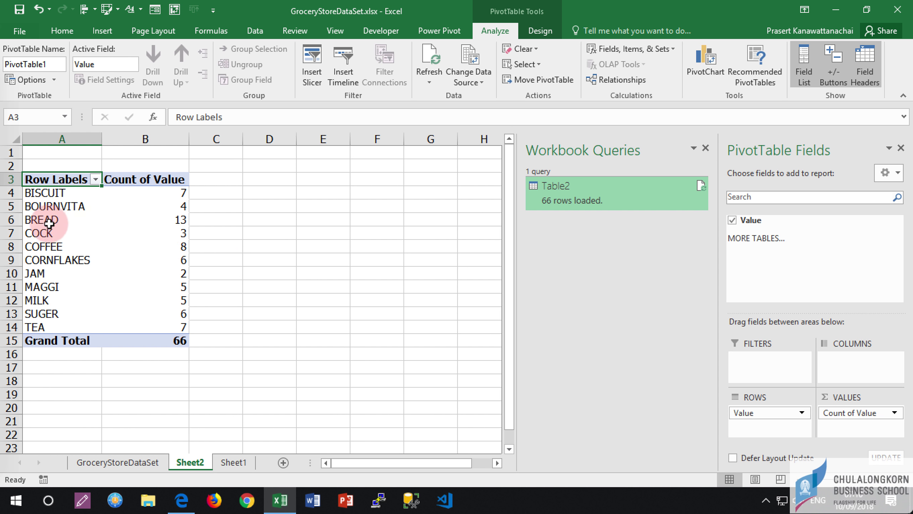
pyautogui.moveTo(175, 221)
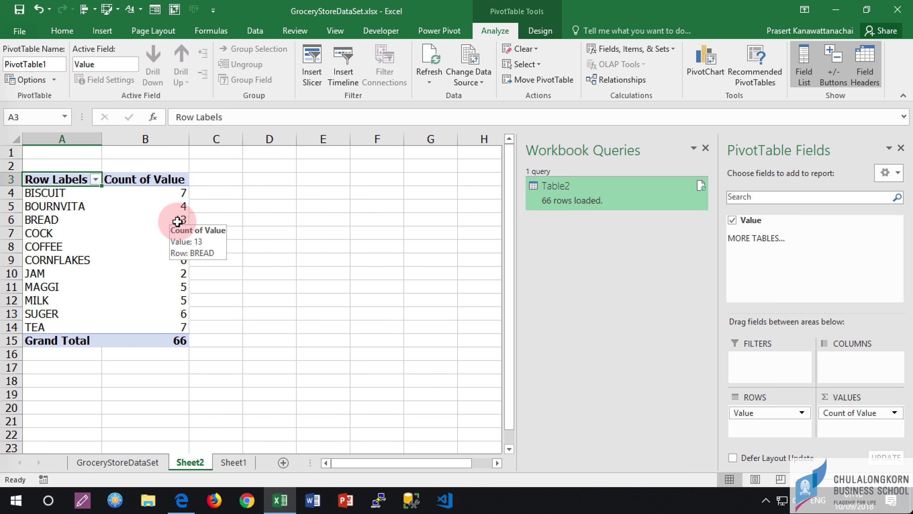
pyautogui.click(329, 225)
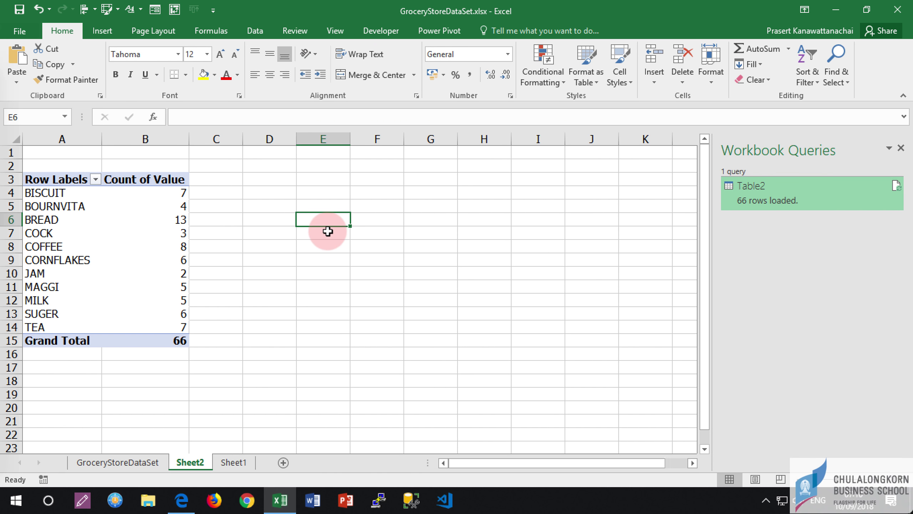
# From the GroceryStoreDataSet sheet, load the Items table into Power Query as Table2 (2)
pyautogui.click(121, 462)
pyautogui.click(154, 193)
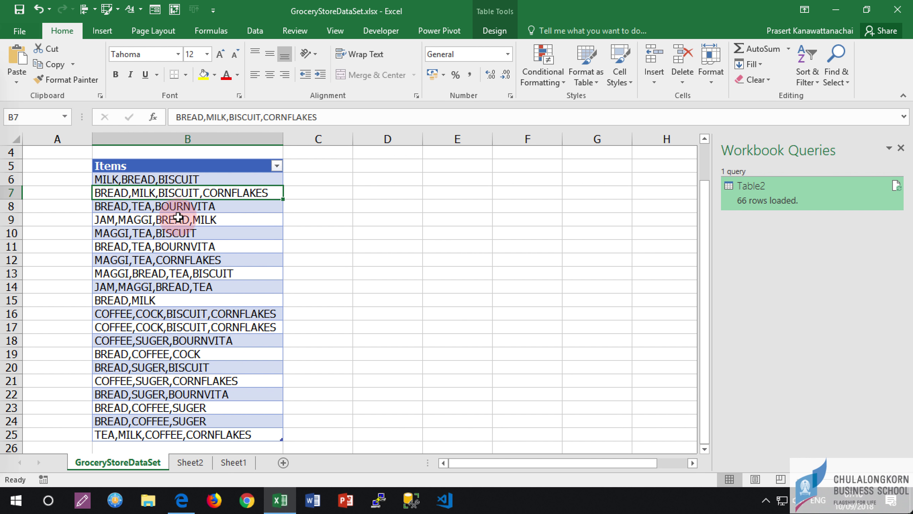
pyautogui.click(254, 32)
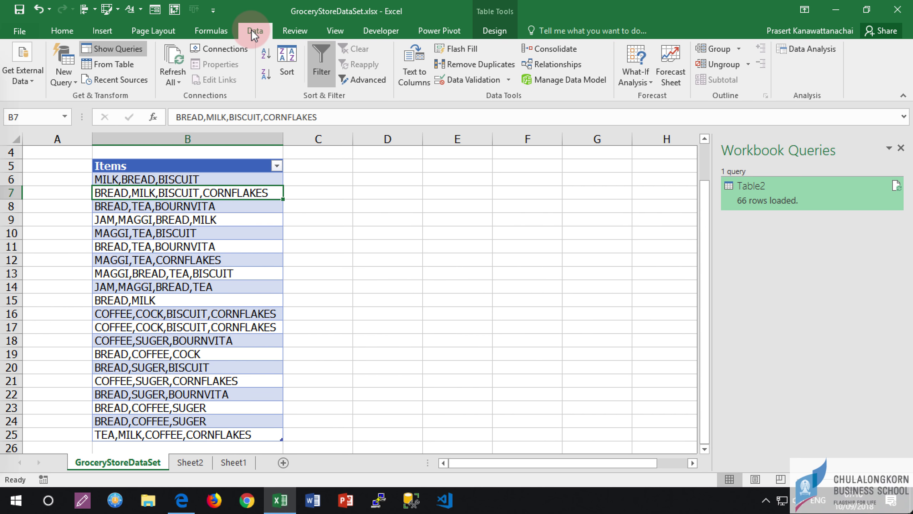
pyautogui.click(118, 59)
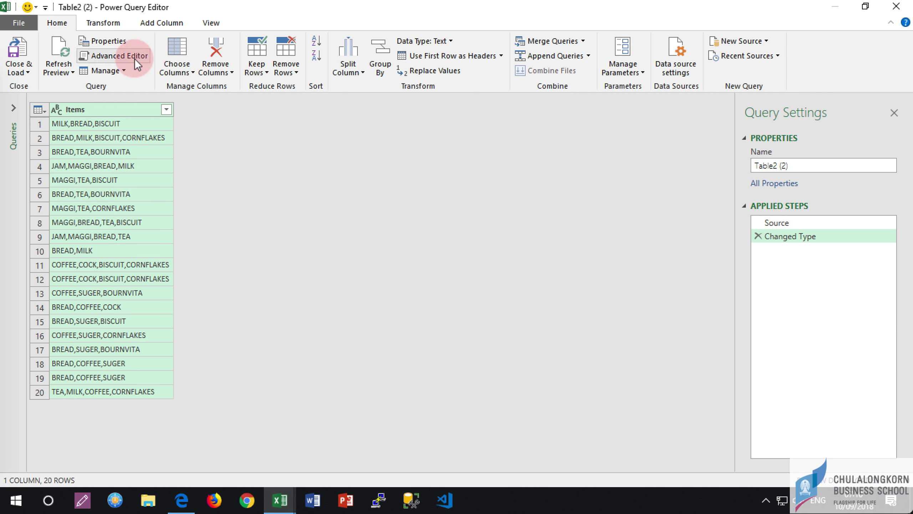
# Split the Items column by comma into rows instead of columns
pyautogui.click(109, 25)
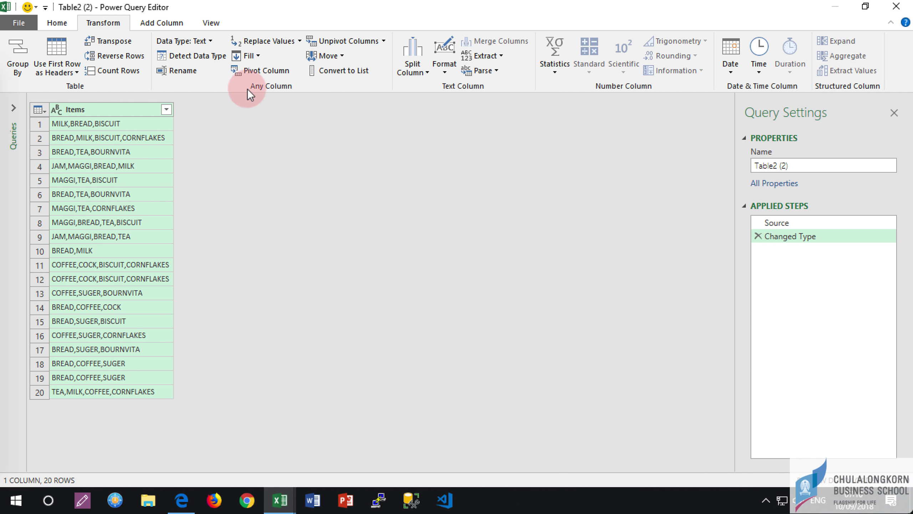
pyautogui.click(423, 72)
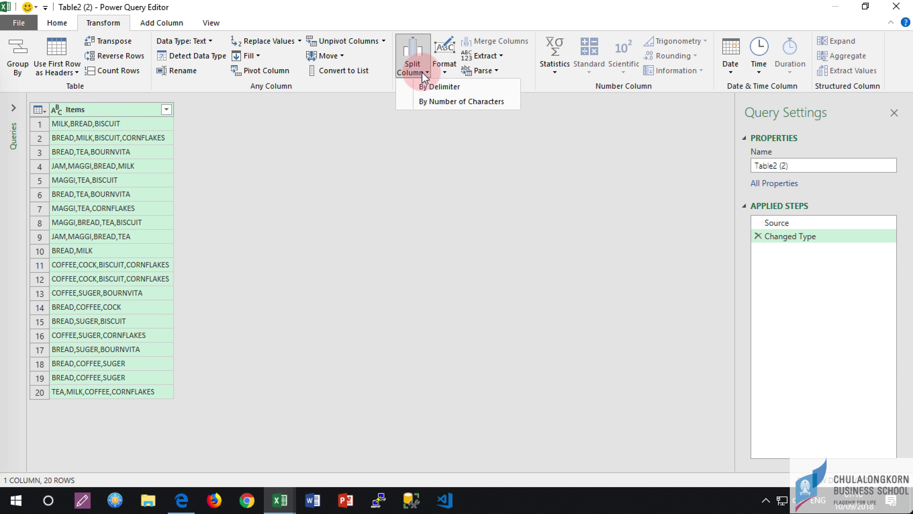
pyautogui.click(423, 90)
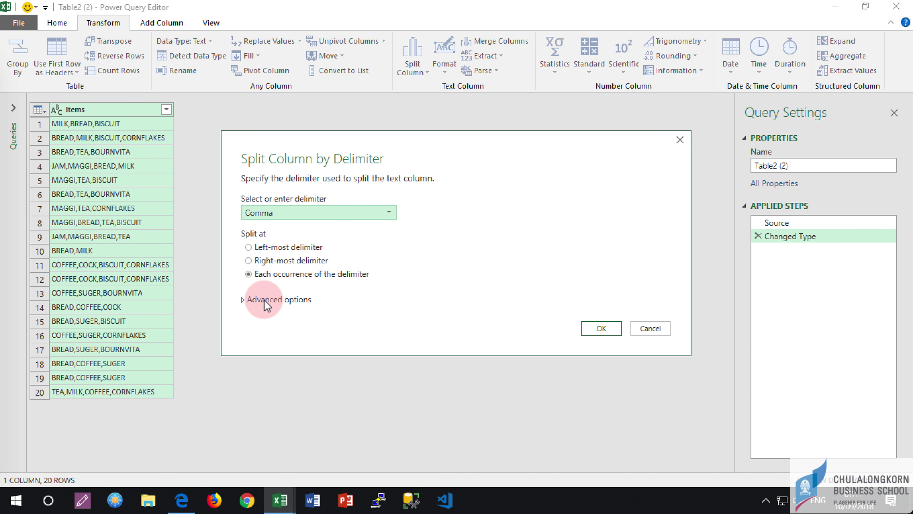
pyautogui.click(243, 302)
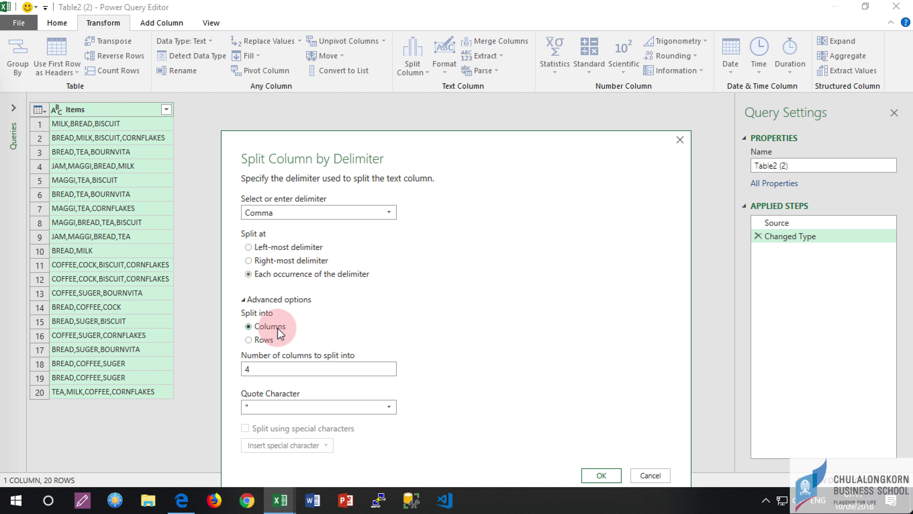
pyautogui.click(261, 340)
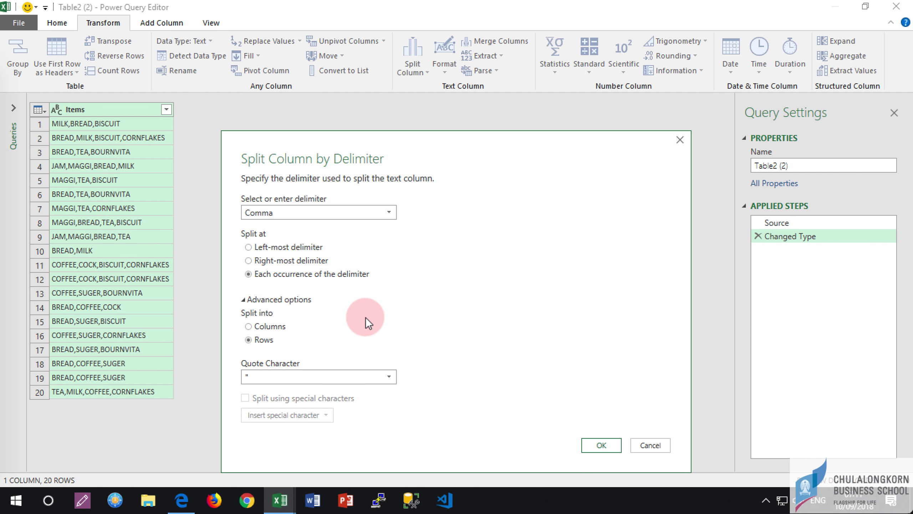
pyautogui.click(597, 443)
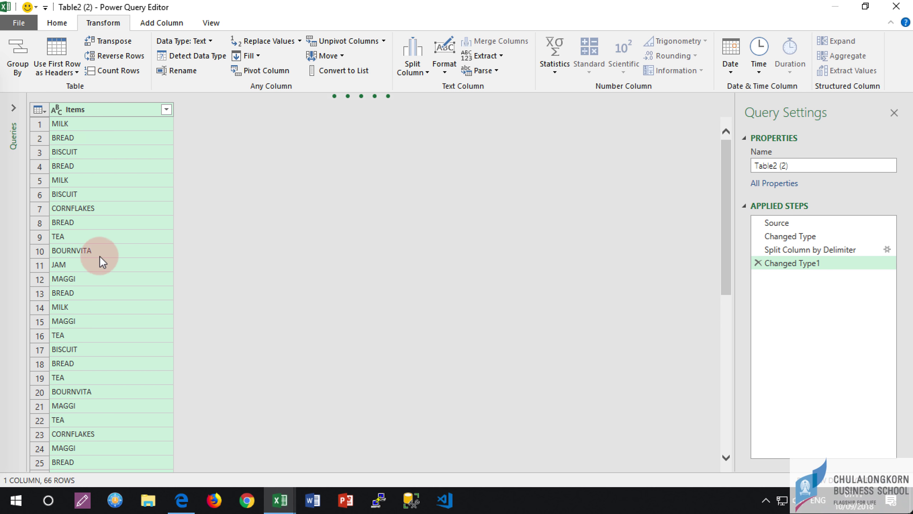
# Load the 66 split rows onto Sheet3 and return to the GroceryStoreDataSet sheet
pyautogui.click(19, 22)
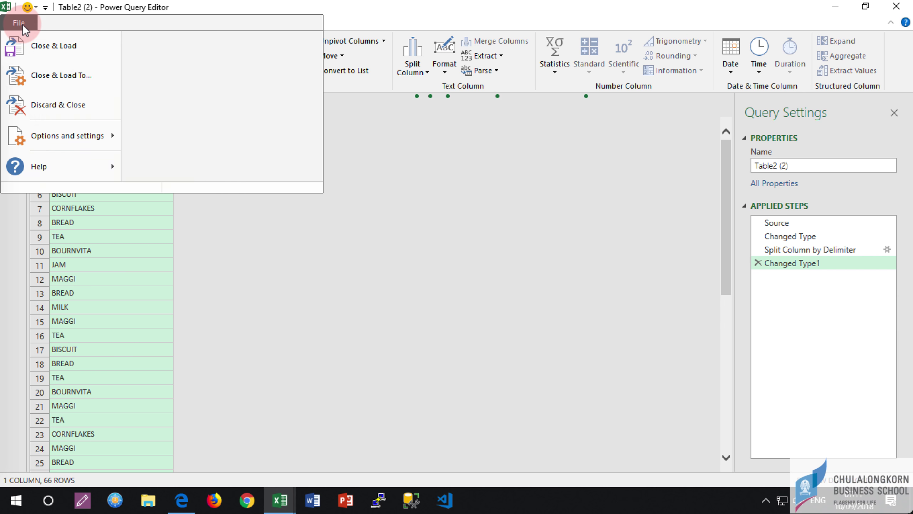
pyautogui.click(24, 43)
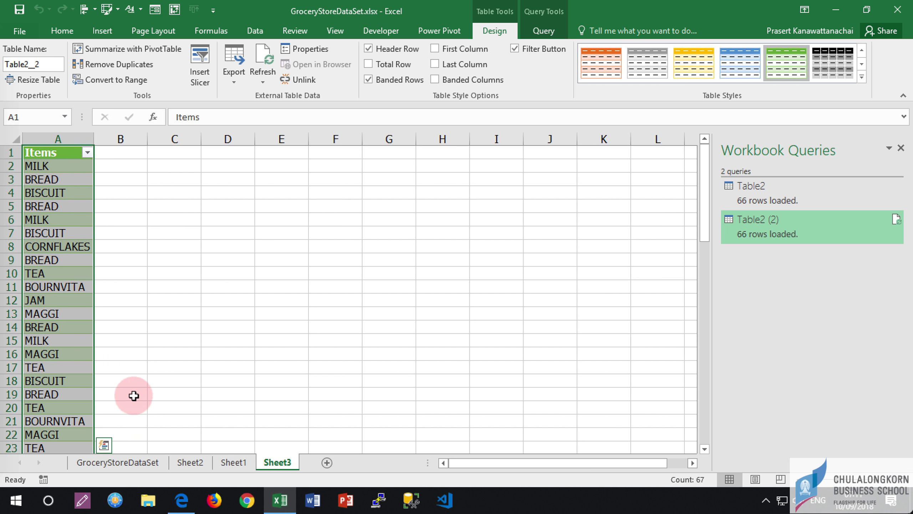
pyautogui.click(118, 462)
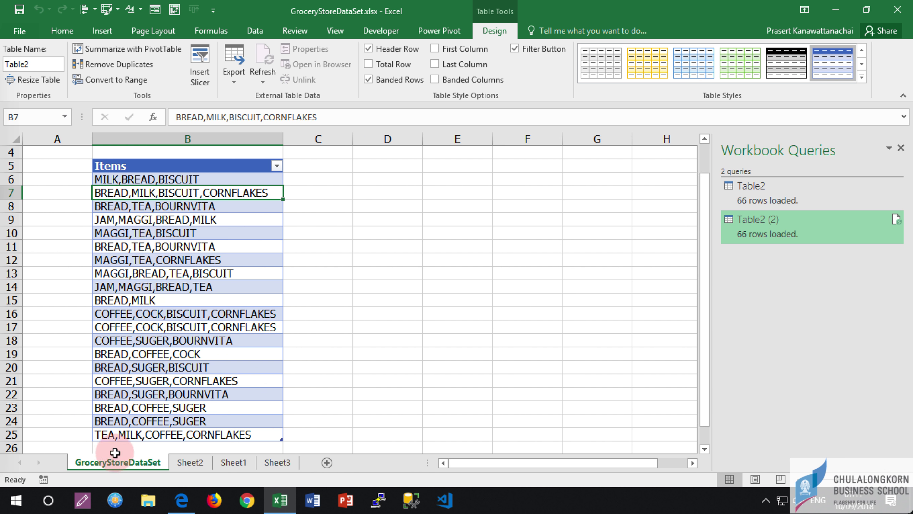
pyautogui.click(151, 210)
pyautogui.click(77, 179)
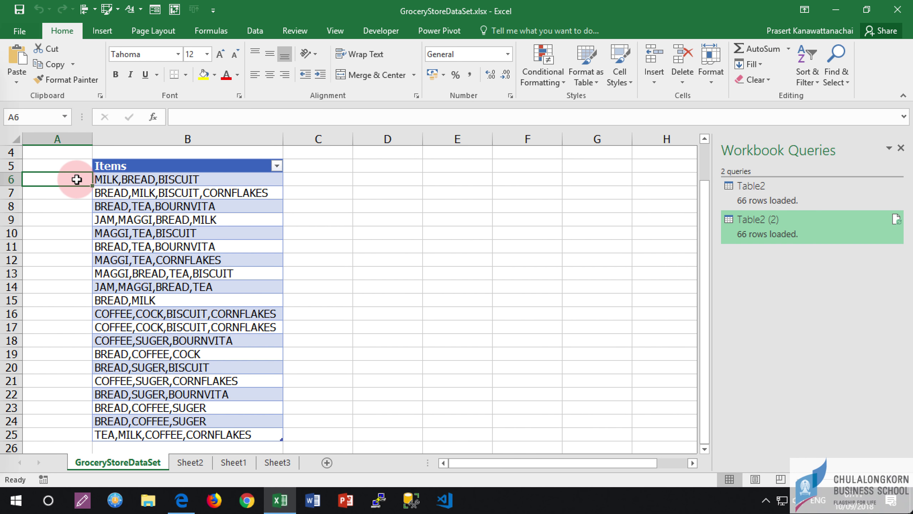
pyautogui.write('1')
pyautogui.press('Return')
pyautogui.write('2')
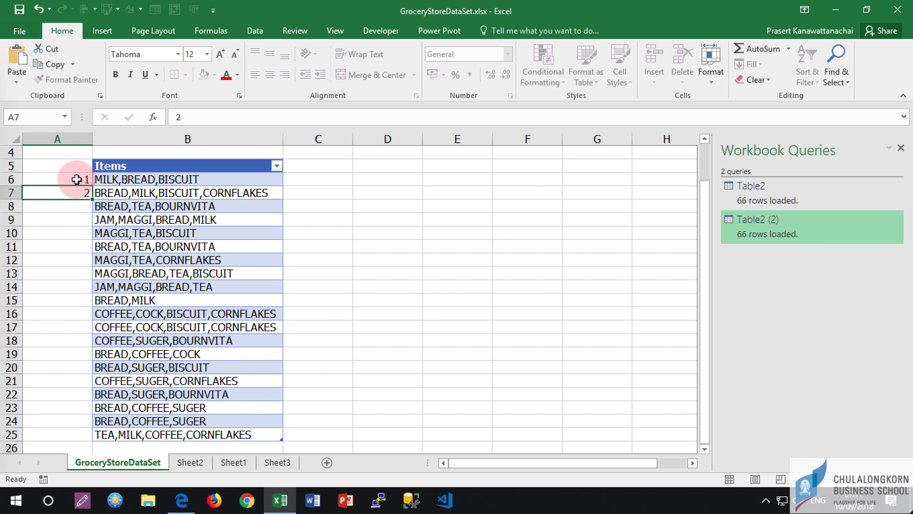
pyautogui.press('Return')
pyautogui.write('3')
pyautogui.press('Return')
pyautogui.press('Up')
pyautogui.press('Up')
pyautogui.press('Up')
pyautogui.press('Up')
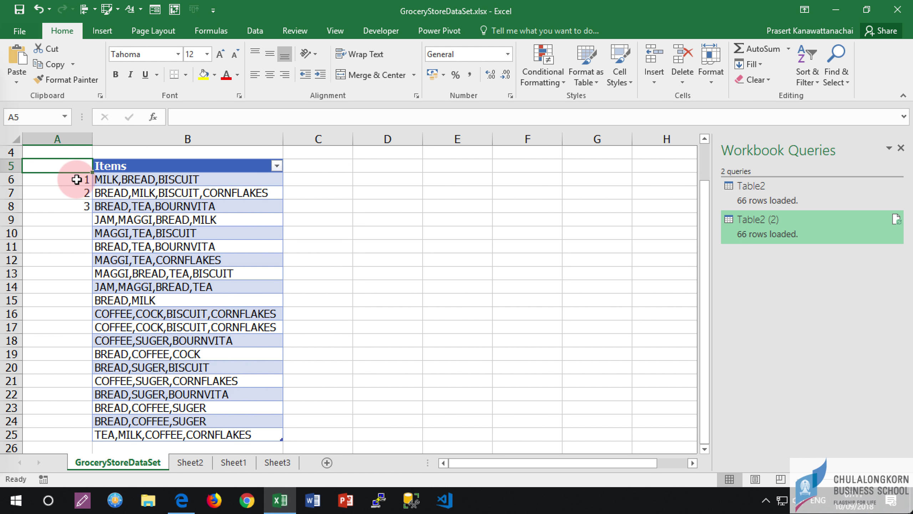
pyautogui.write('OrderID')
pyautogui.press('Return')
pyautogui.press('Up')
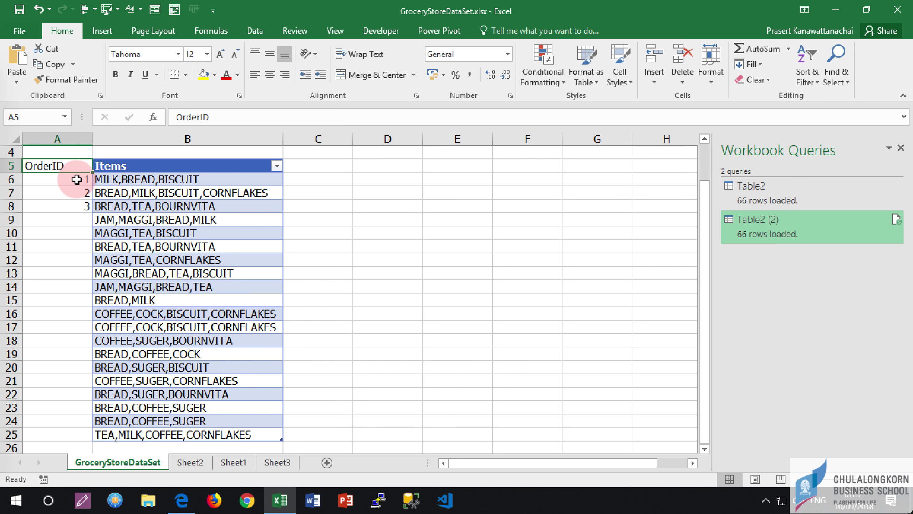
pyautogui.hotkey('shift', 'Down')
pyautogui.hotkey('shift', 'Down')
pyautogui.hotkey('shift', 'Down')
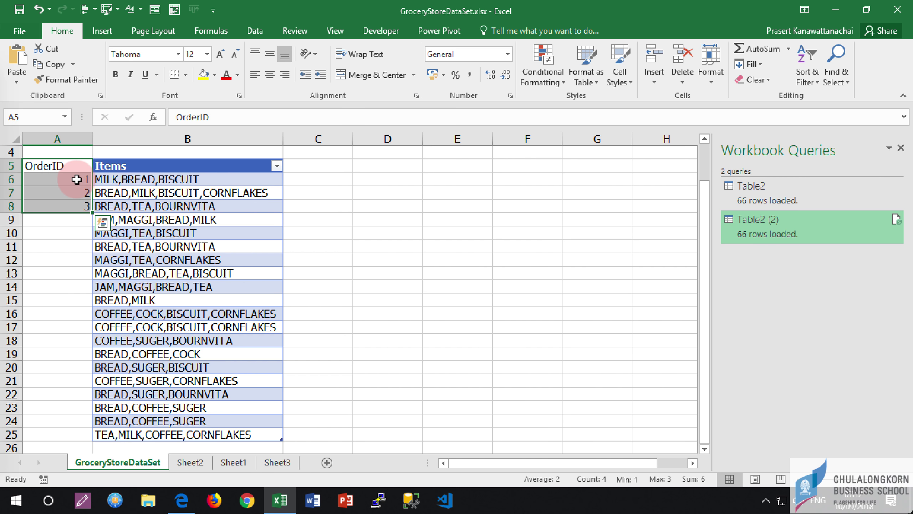
pyautogui.press('Delete')
pyautogui.click(174, 230)
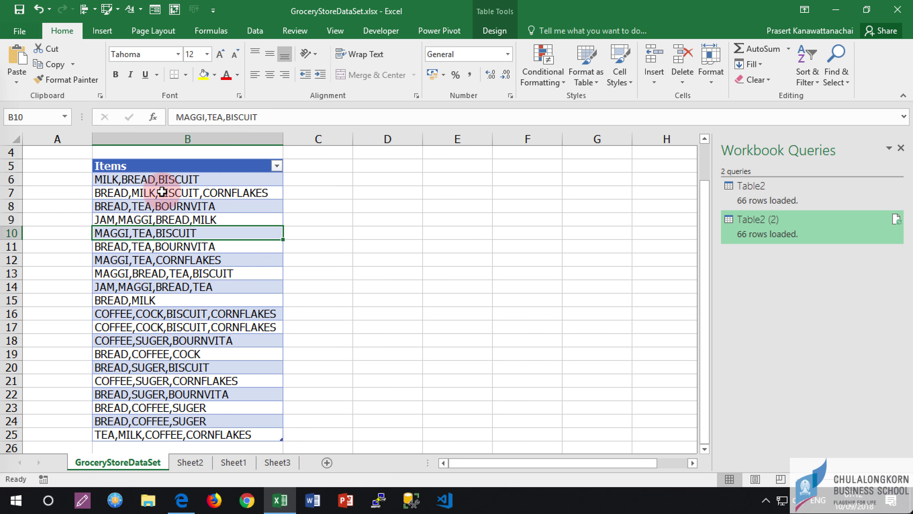
pyautogui.click(252, 32)
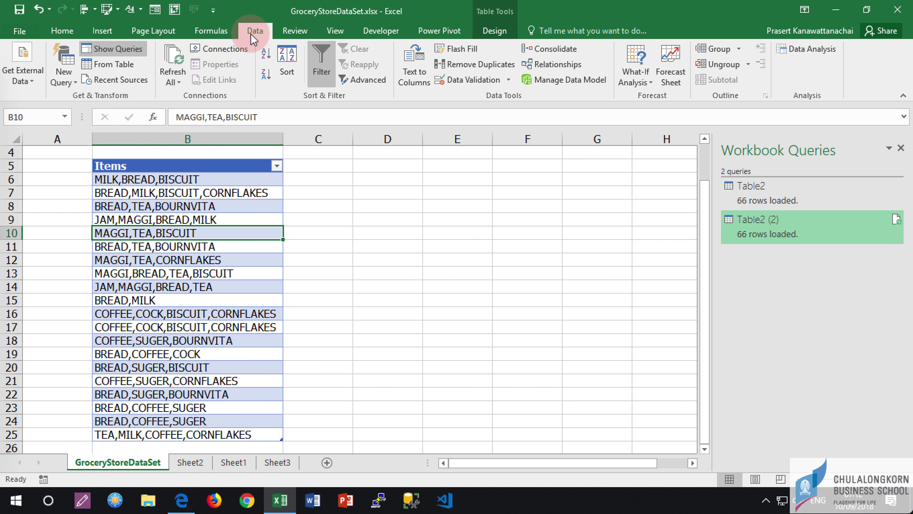
# Load the baskets table as Table2 (3) and add an Index column starting from 1, replacing the 0-based one
pyautogui.click(107, 66)
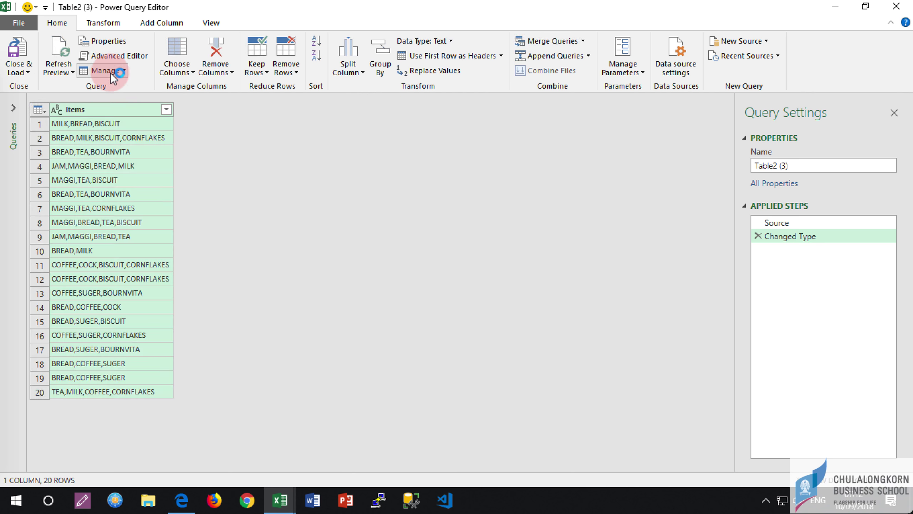
pyautogui.click(159, 27)
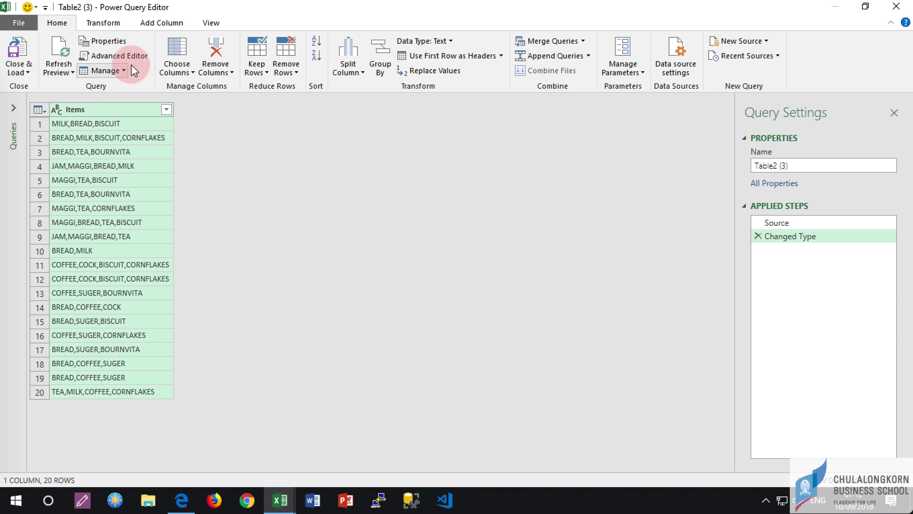
pyautogui.click(158, 22)
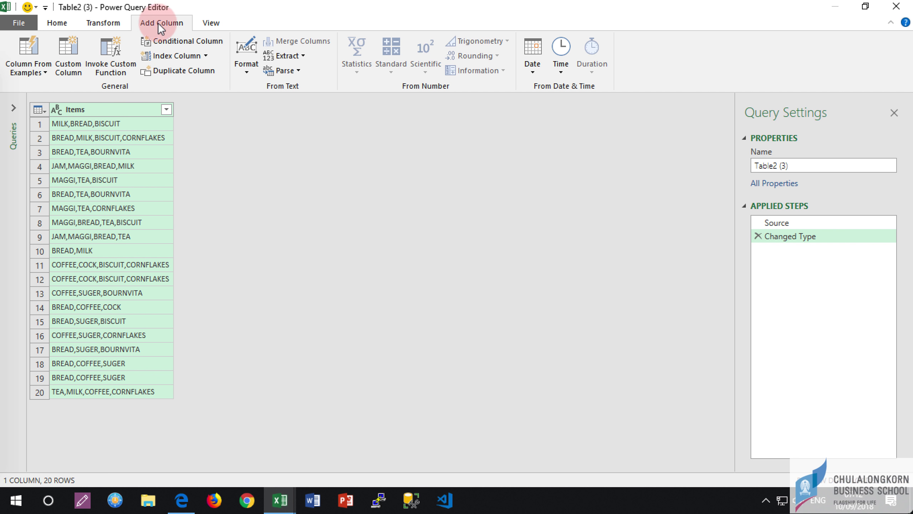
pyautogui.click(188, 55)
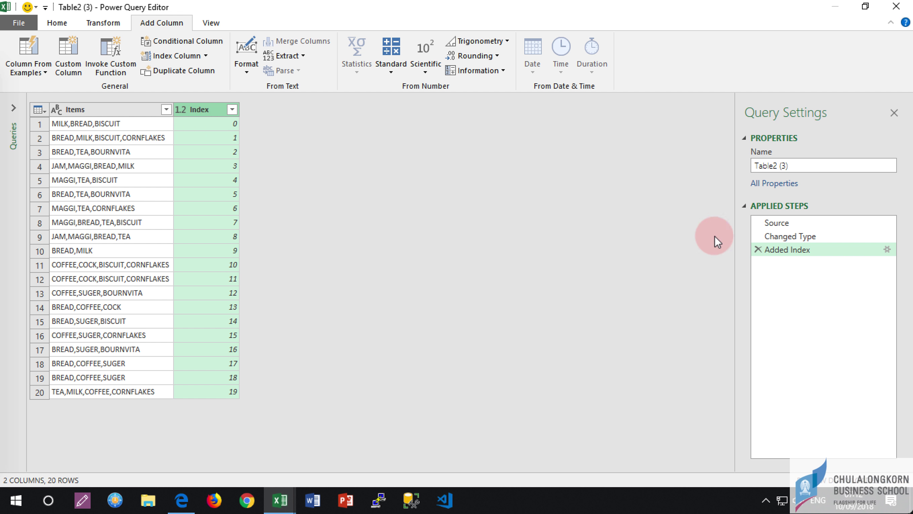
pyautogui.click(758, 249)
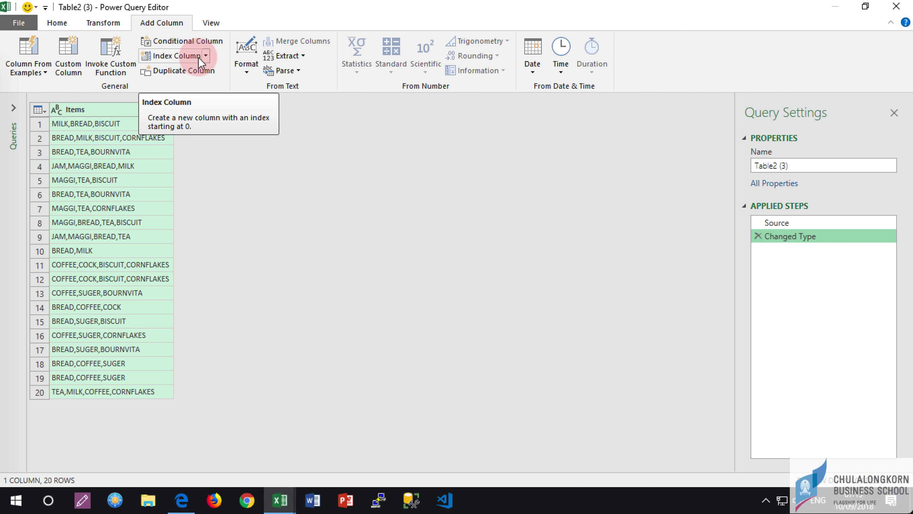
pyautogui.click(207, 54)
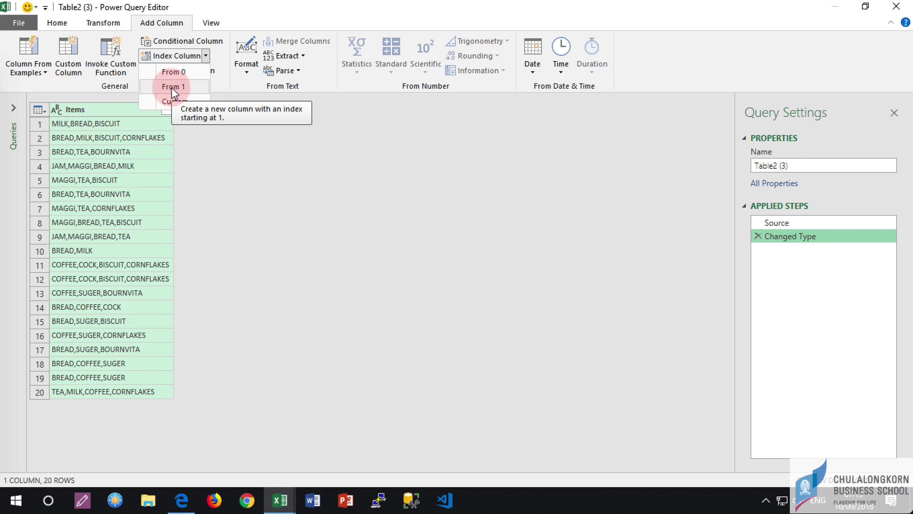
pyautogui.click(172, 87)
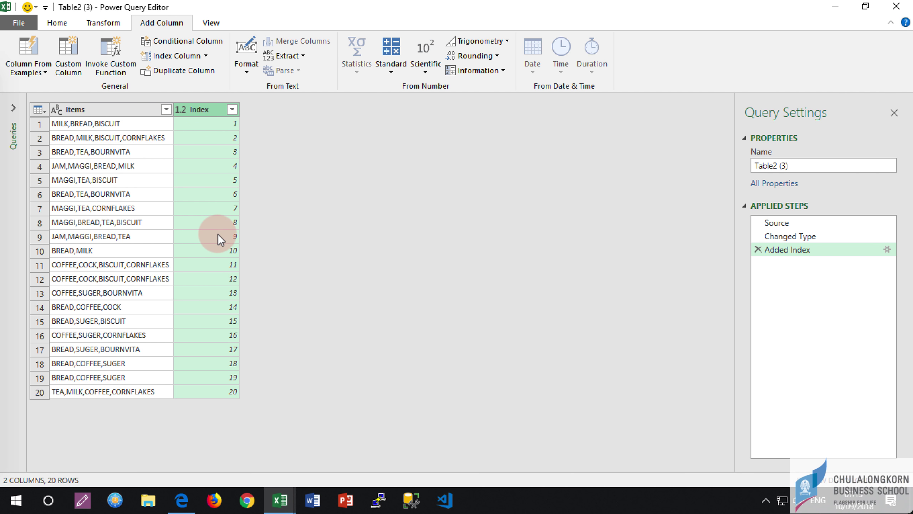
# Rename the Index column to OrderID and move Items to its right
pyautogui.doubleClick(201, 111)
pyautogui.write('OrderID')
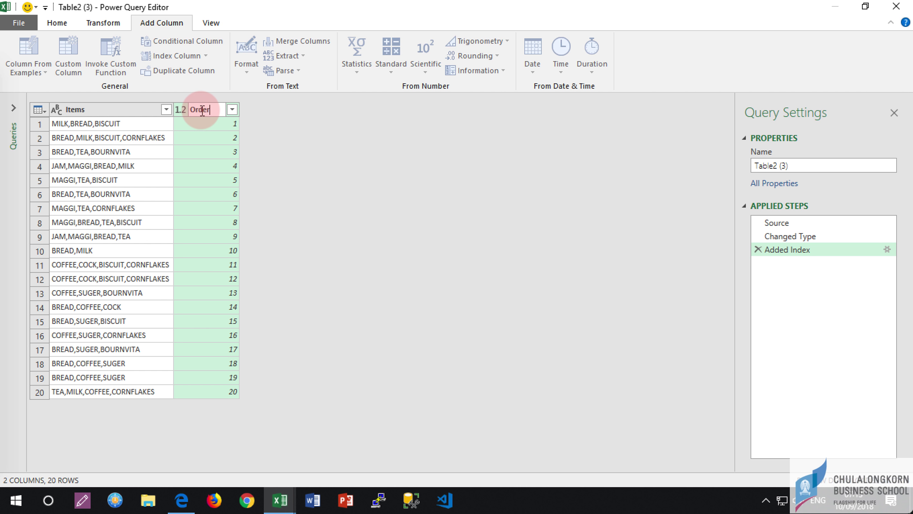
pyautogui.press('Return')
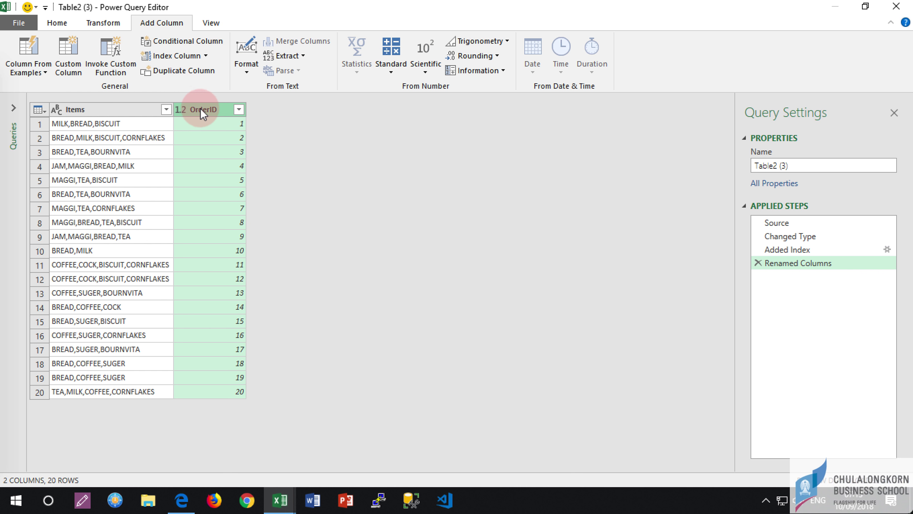
pyautogui.click(114, 108)
pyautogui.moveTo(106, 109); pyautogui.dragTo(317, 109)
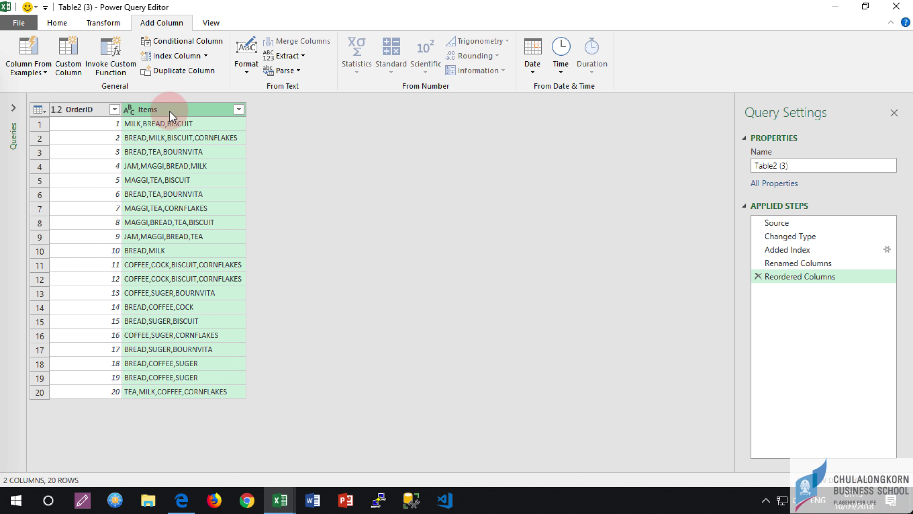
# Split Table2 (3)'s Items by comma into rows, giving 66 OrderID–item pairs
pyautogui.click(102, 20)
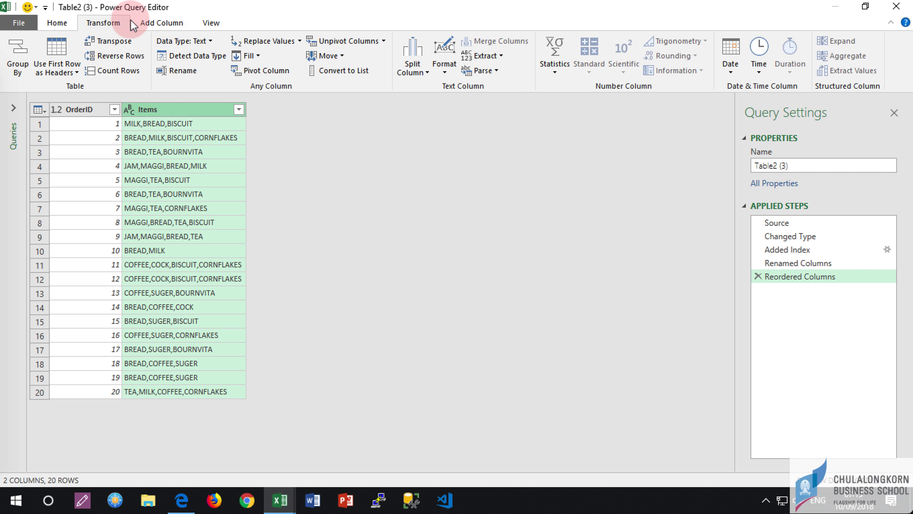
pyautogui.click(427, 73)
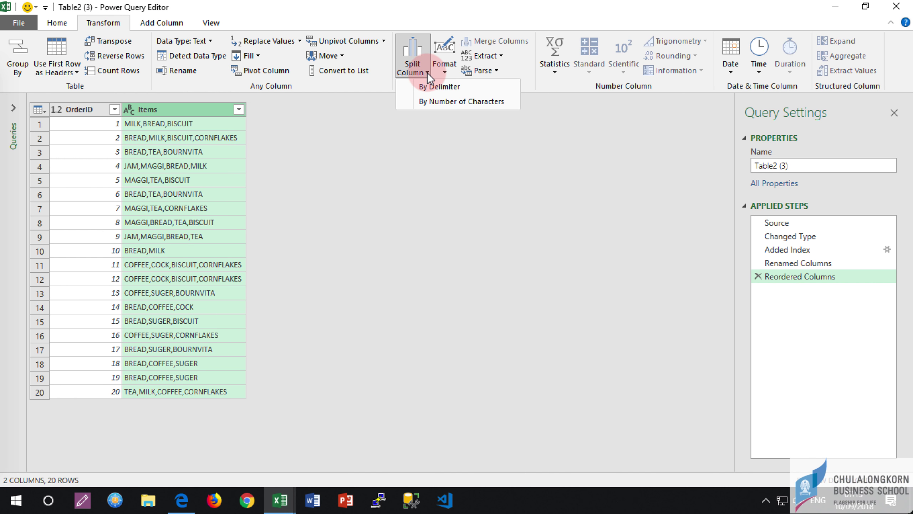
pyautogui.click(430, 87)
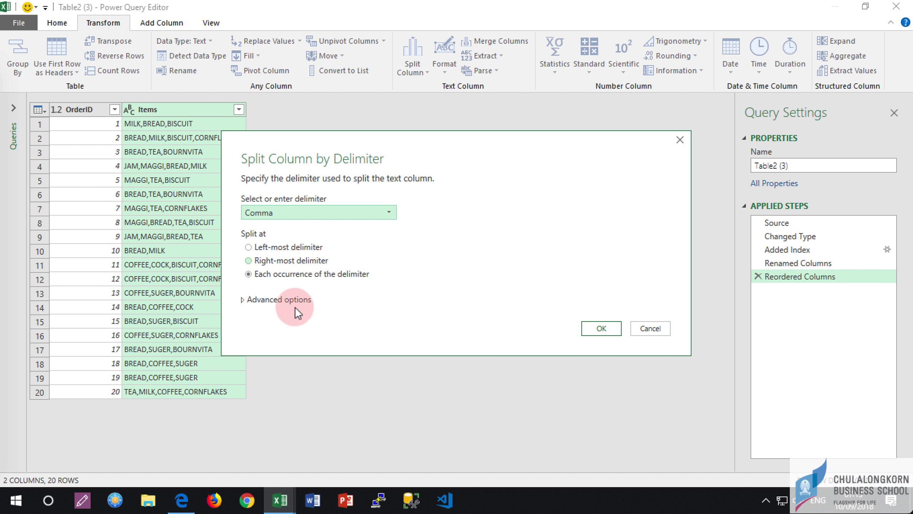
pyautogui.click(241, 299)
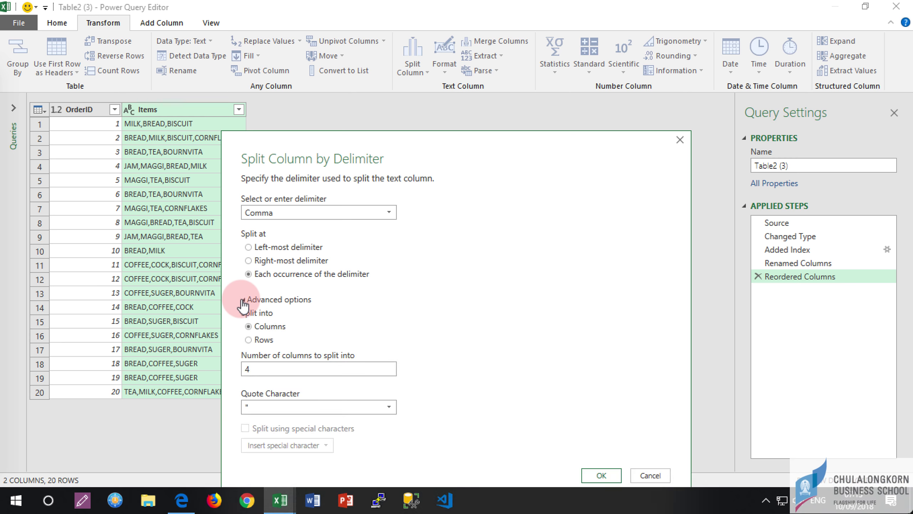
pyautogui.click(250, 339)
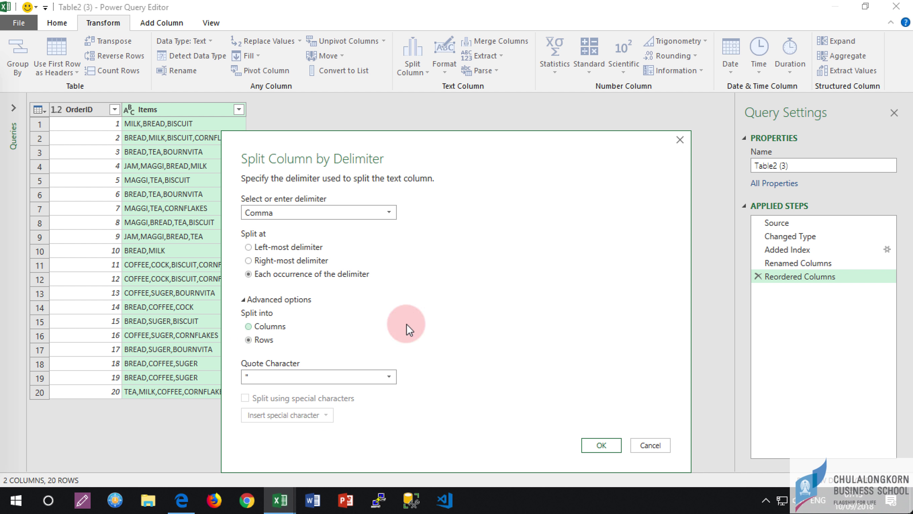
pyautogui.click(602, 444)
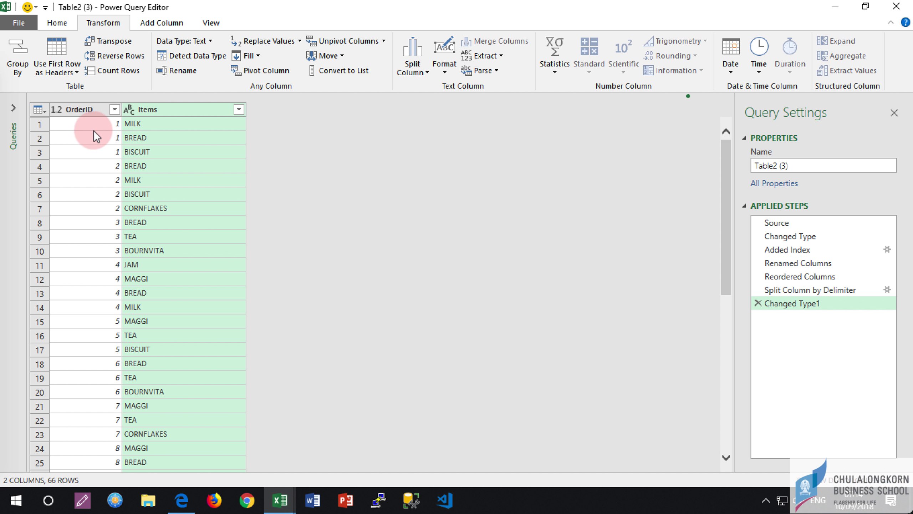
# Load Table2 (3) onto Sheet4 and check the loaded OrderID and item values like MILK and BISCUIT
pyautogui.click(27, 24)
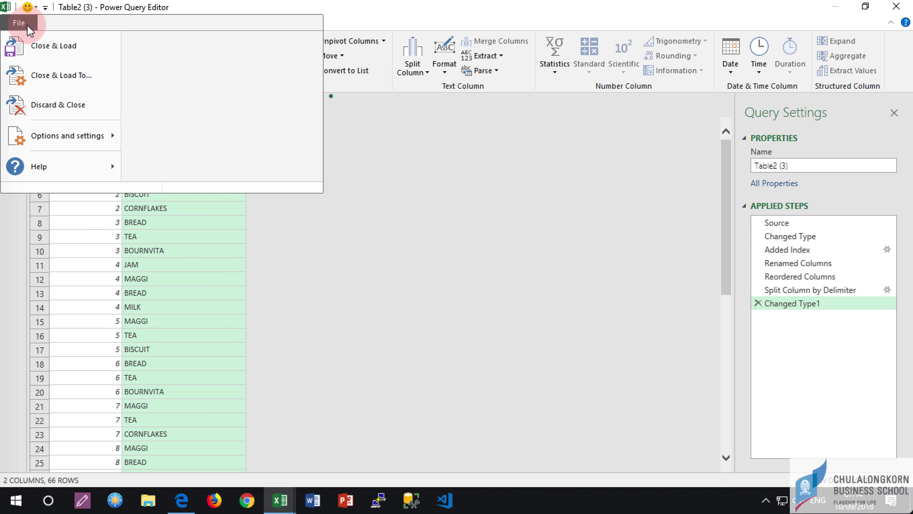
pyautogui.click(38, 44)
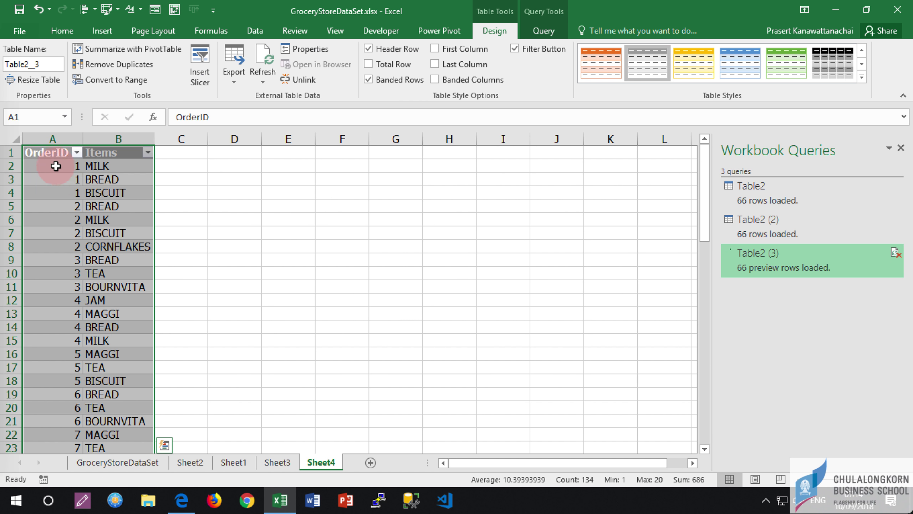
pyautogui.click(72, 168)
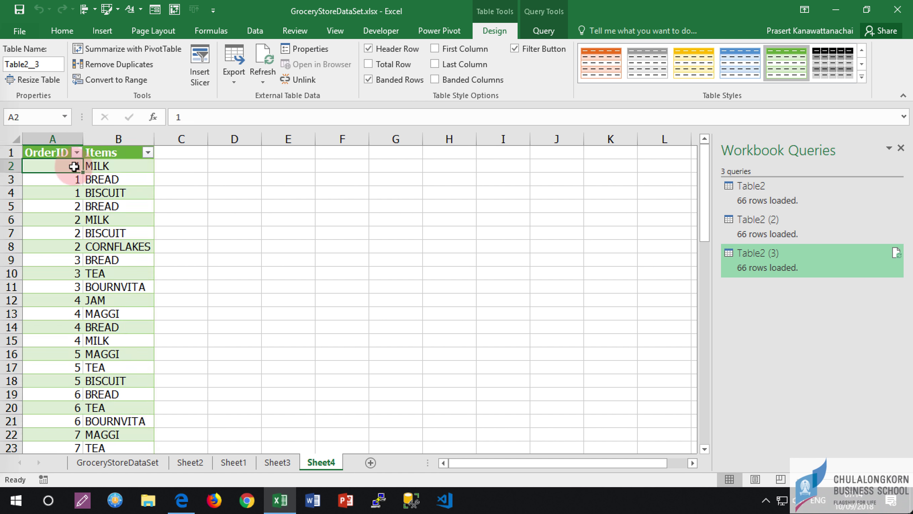
pyautogui.click(104, 166)
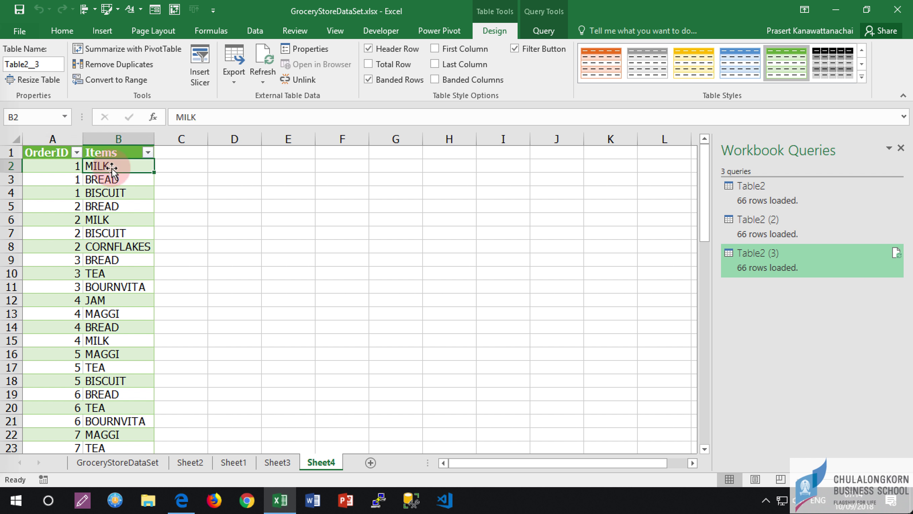
pyautogui.click(72, 179)
pyautogui.press('Tab')
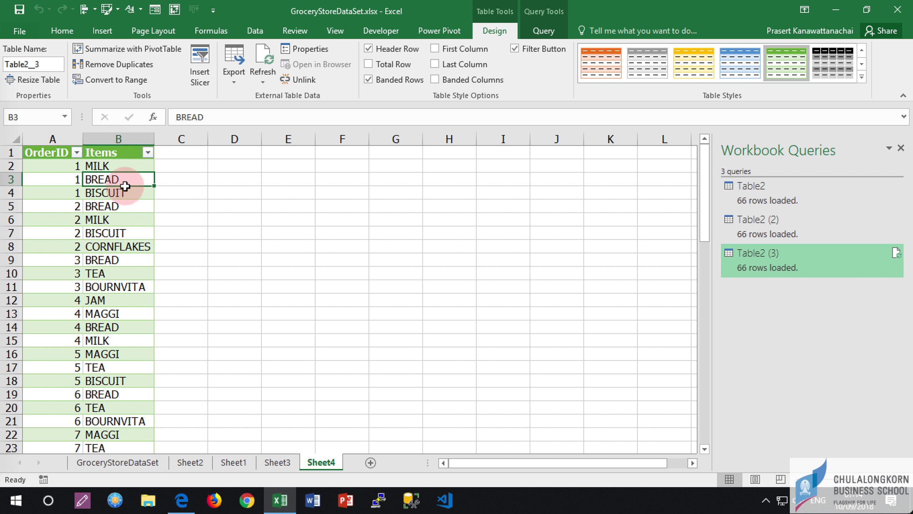
pyautogui.press('Tab')
pyautogui.click(119, 191)
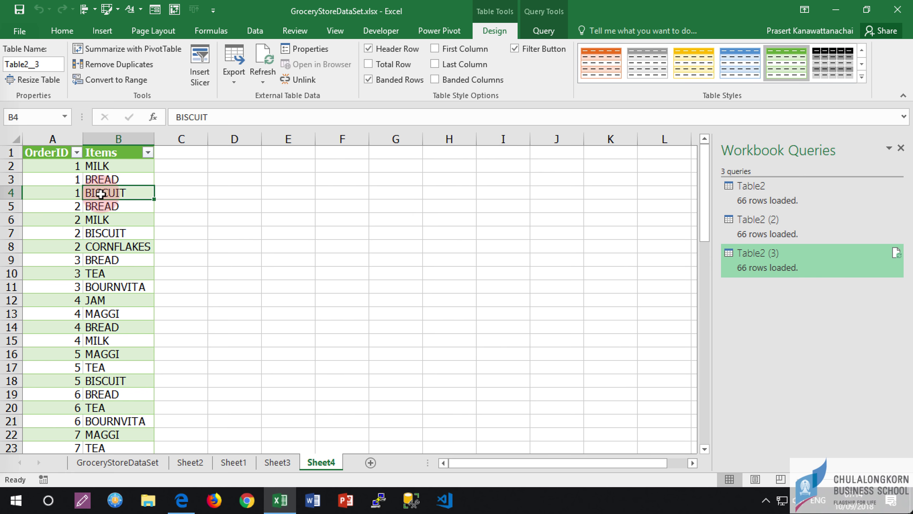
# Rename the loaded table to tblBasket
pyautogui.click(32, 64)
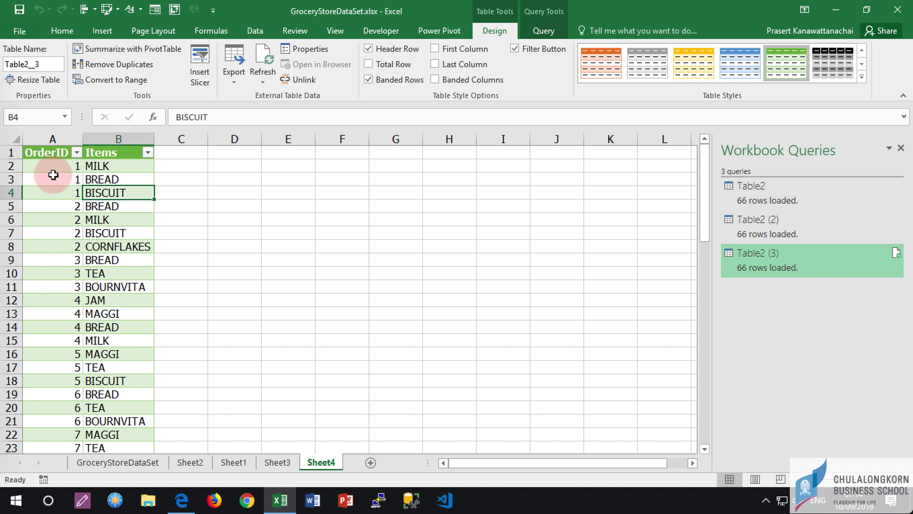
pyautogui.doubleClick(47, 63)
pyautogui.write('tbl')
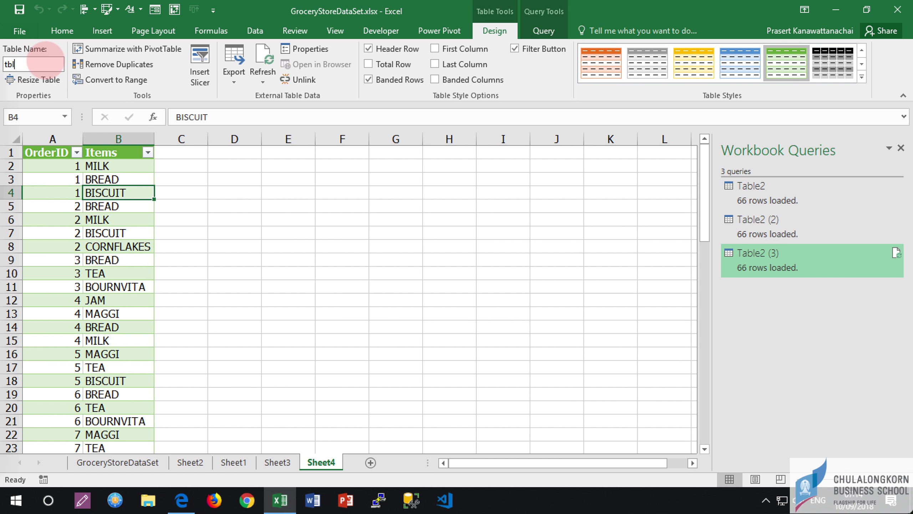
pyautogui.write('Basket')
pyautogui.press('Return')
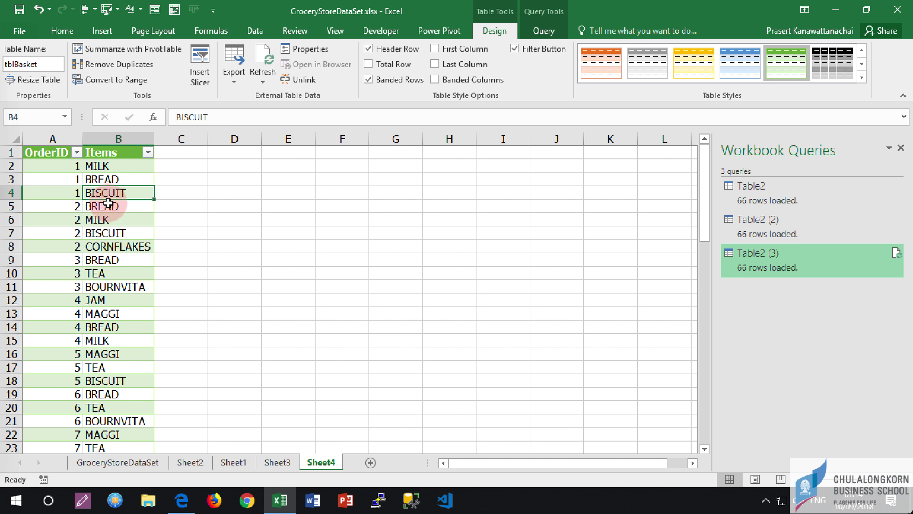
# Insert a PivotTable from tblBasket on a new sheet with Items in both Rows and Values
pyautogui.click(102, 32)
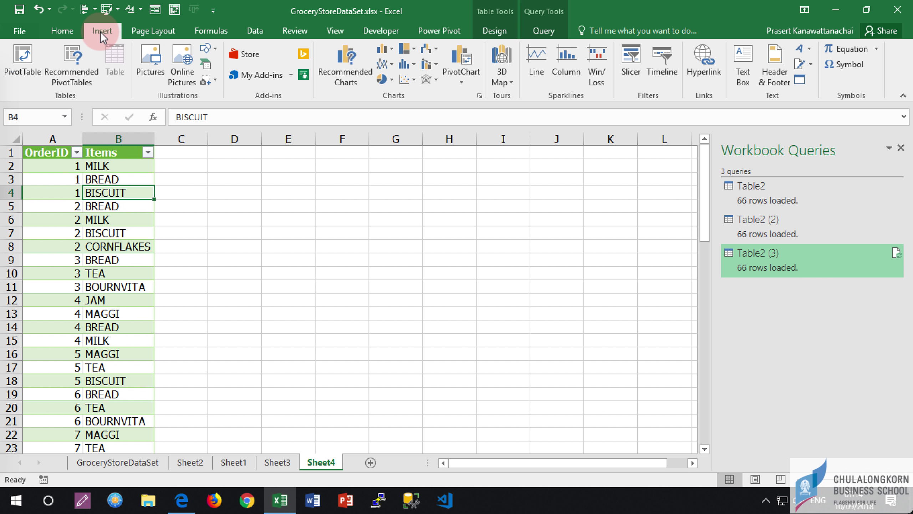
pyautogui.click(20, 54)
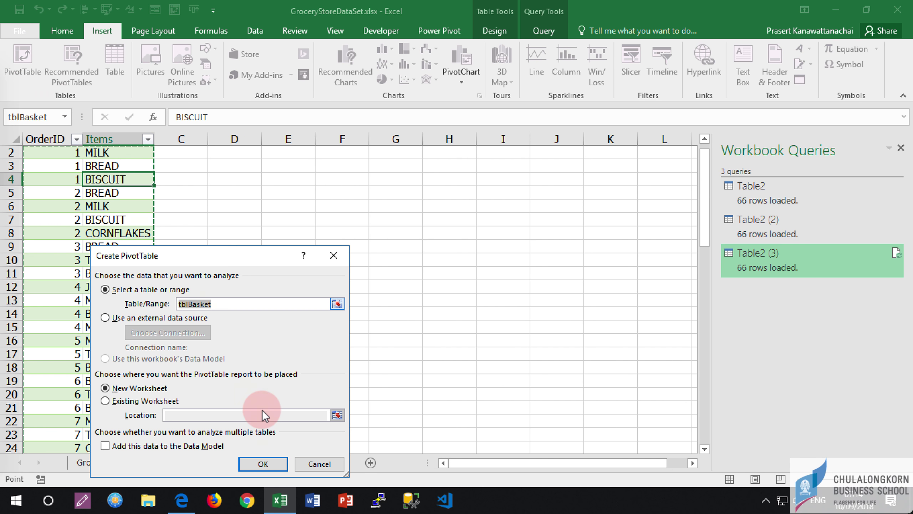
pyautogui.click(266, 462)
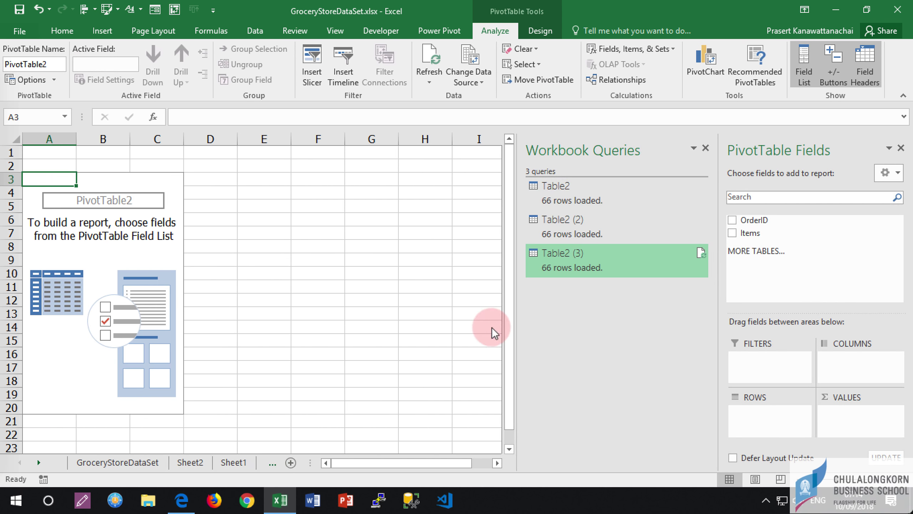
pyautogui.click(741, 235)
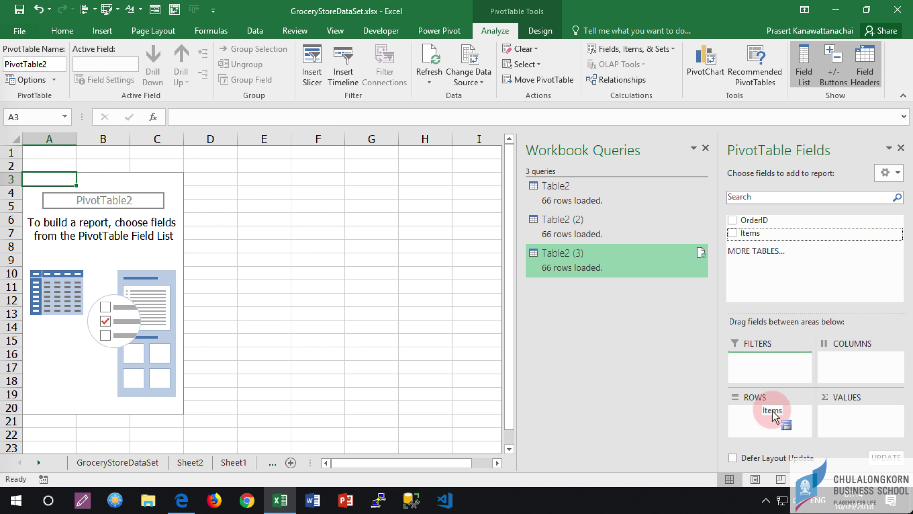
pyautogui.moveTo(742, 234); pyautogui.dragTo(769, 414)
pyautogui.moveTo(751, 235); pyautogui.dragTo(856, 414)
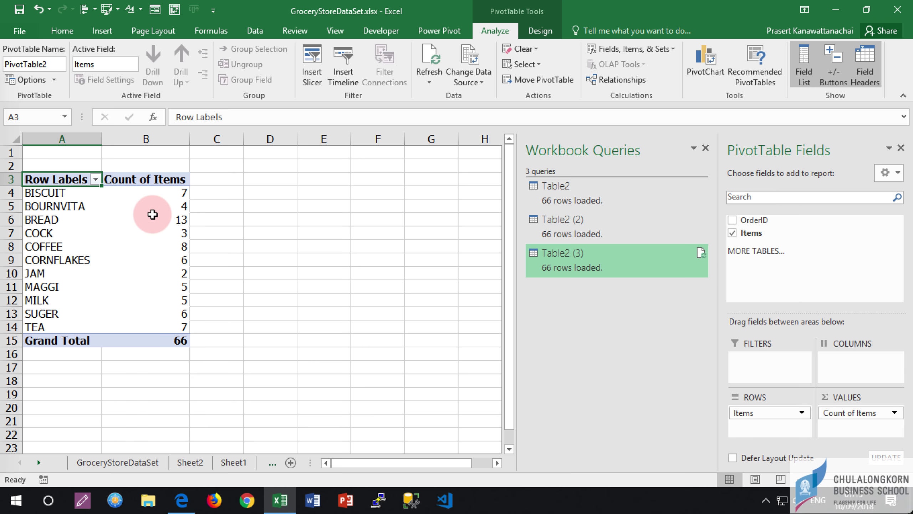
# Sort the PivotTable's Count of Items descending so BREAD 13 leads, then COFFEE 8 and TEA 7
pyautogui.click(153, 218)
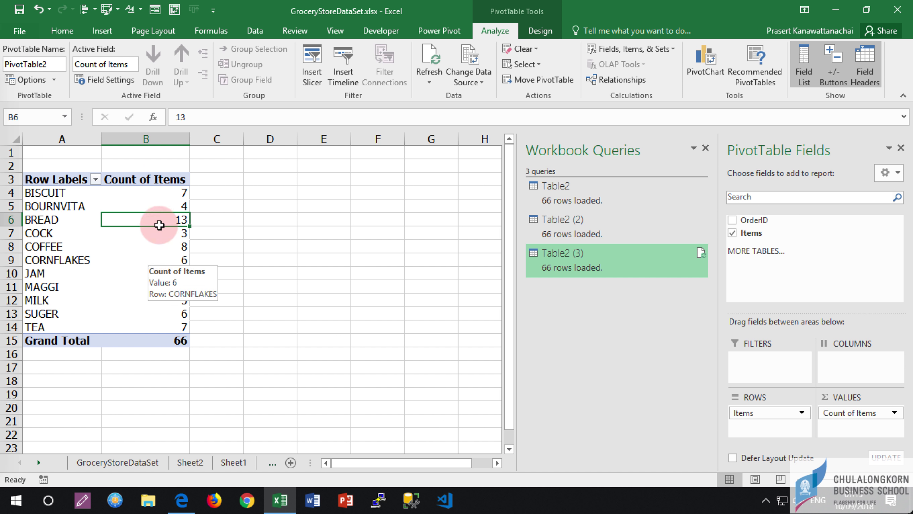
pyautogui.click(248, 34)
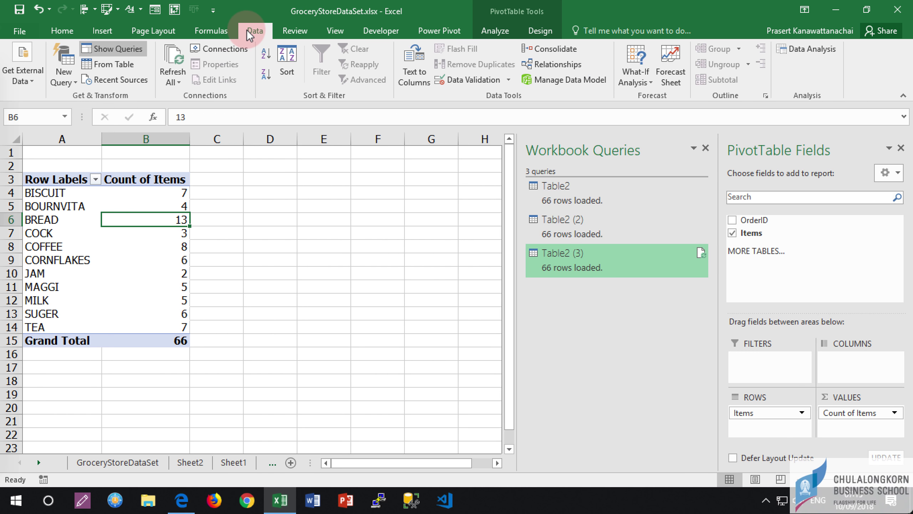
pyautogui.click(266, 76)
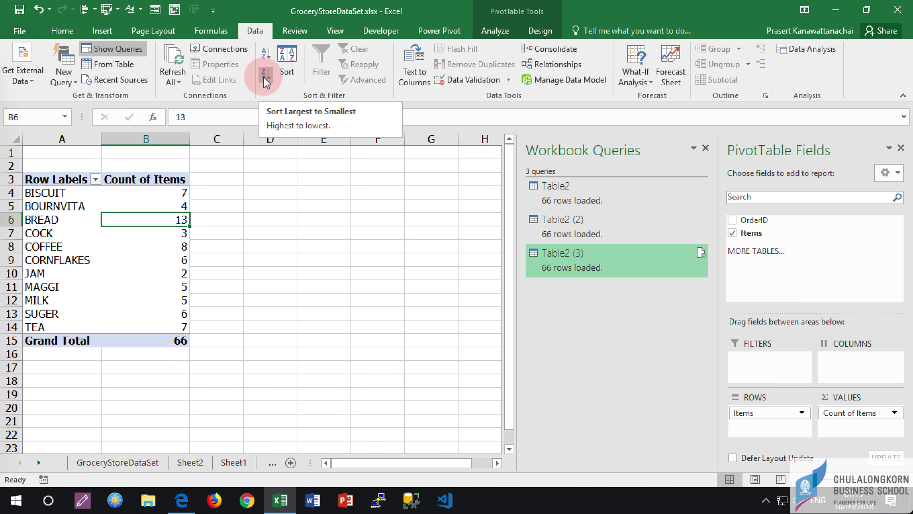
pyautogui.click(264, 77)
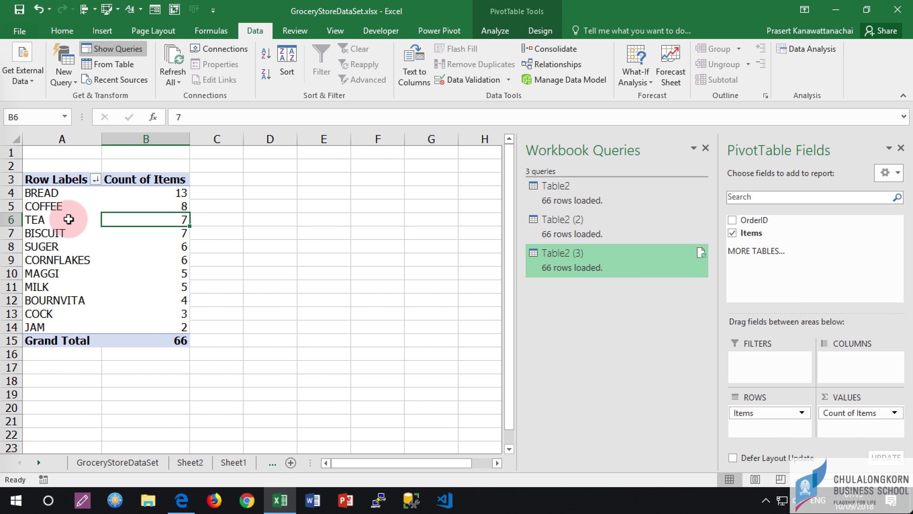